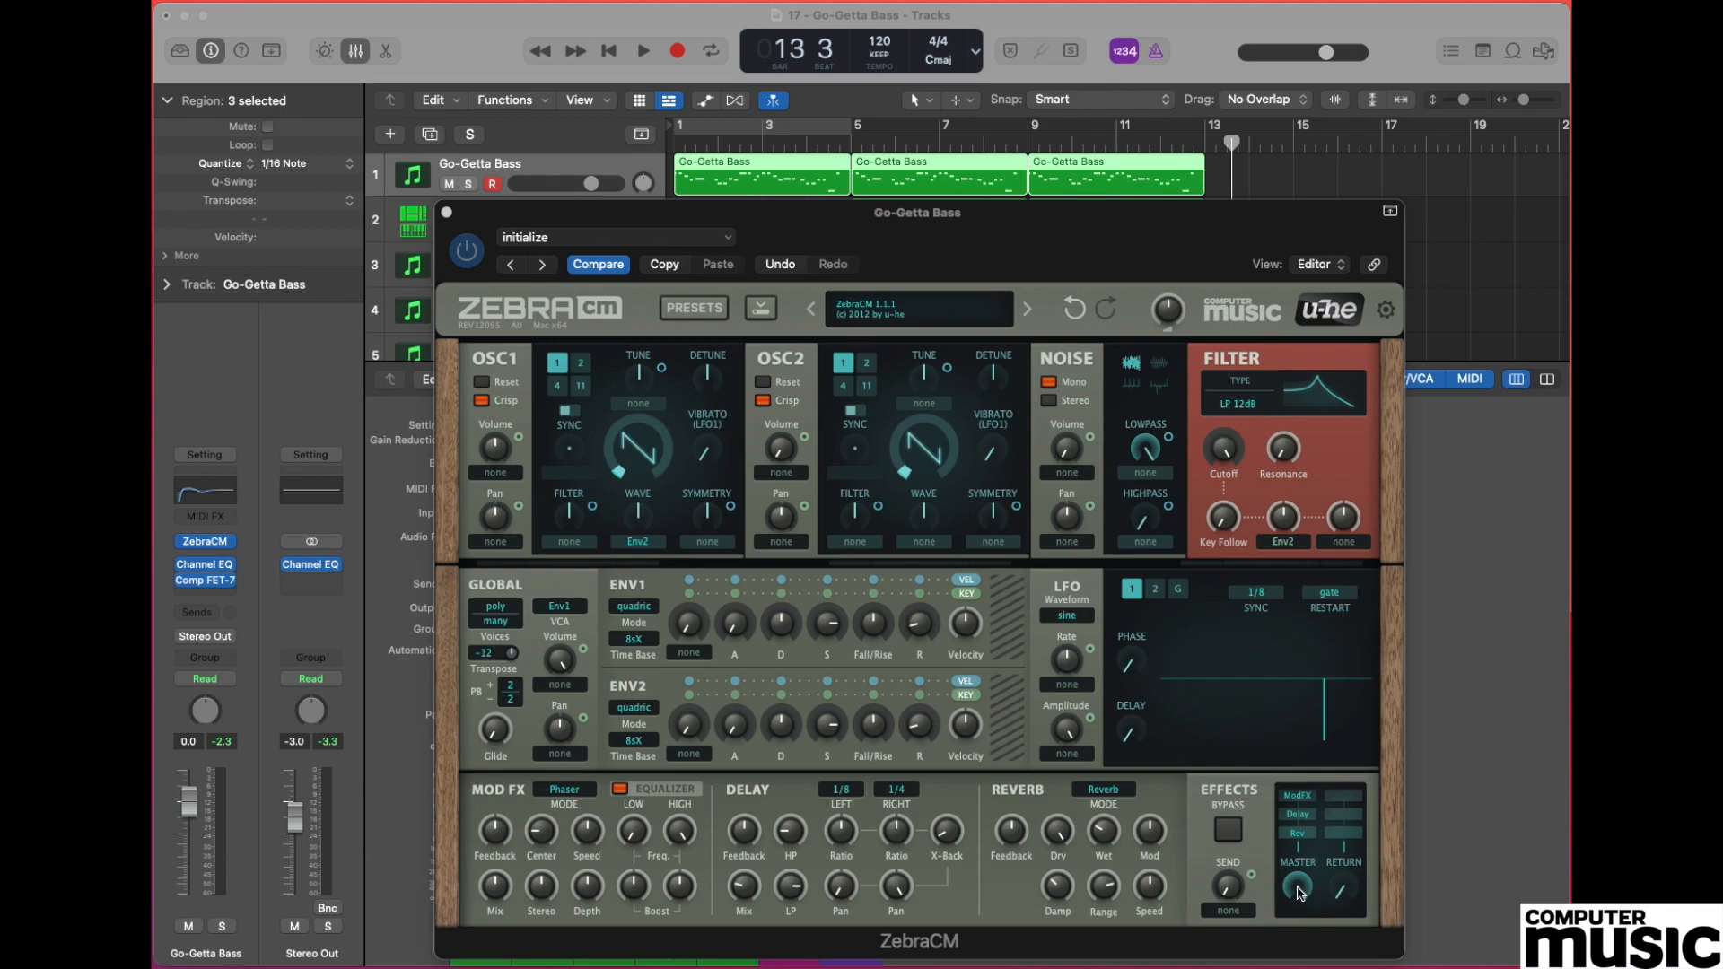
- Turn the master level in the EFFECTS section down to about half
{"action": "mouse_move", "coordinate": [1301, 891]}
{"action": "left_mouse_down"}
{"action": "mouse_move", "coordinate": [1300, 968]}
{"action": "mouse_move", "coordinate": [1316, 894]}
{"action": "left_mouse_up"}
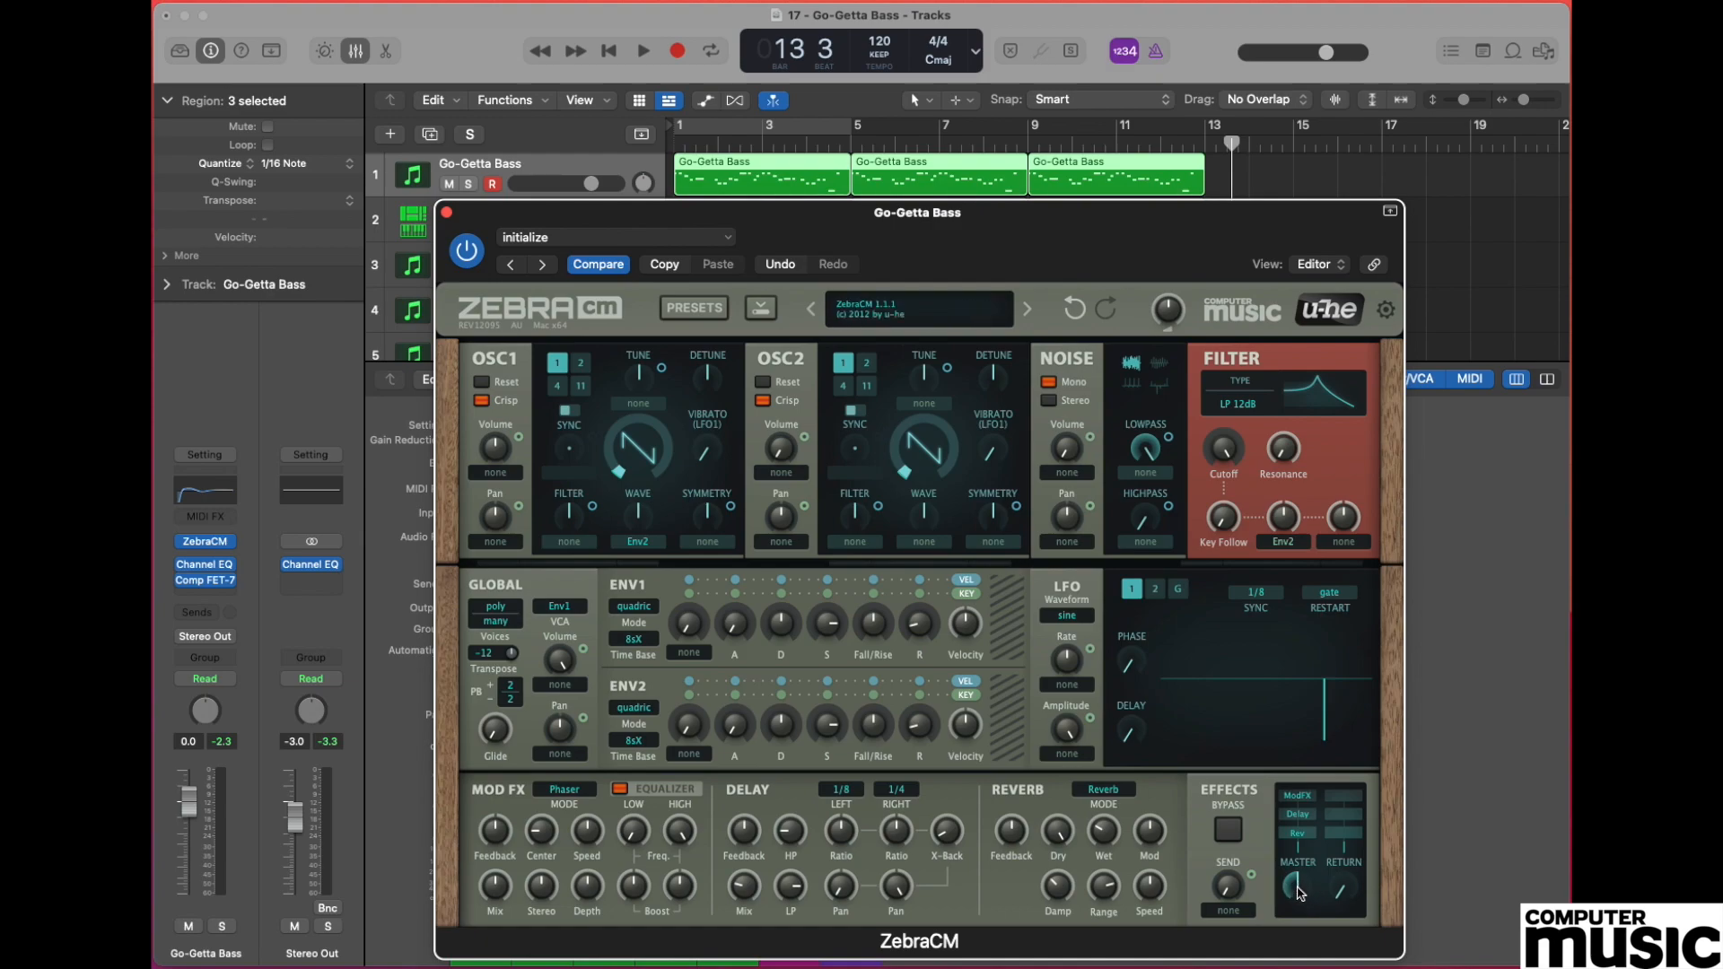
{"action": "left_click_drag", "start_coordinate": [1298, 889], "coordinate": [1298, 889]}
{"action": "left_click", "coordinate": [1300, 890]}
- Set the OSC1 waveform to about 2.60 and raise the oscillator's volume
{"action": "left_click", "coordinate": [638, 454]}
{"action": "left_click", "coordinate": [643, 450]}
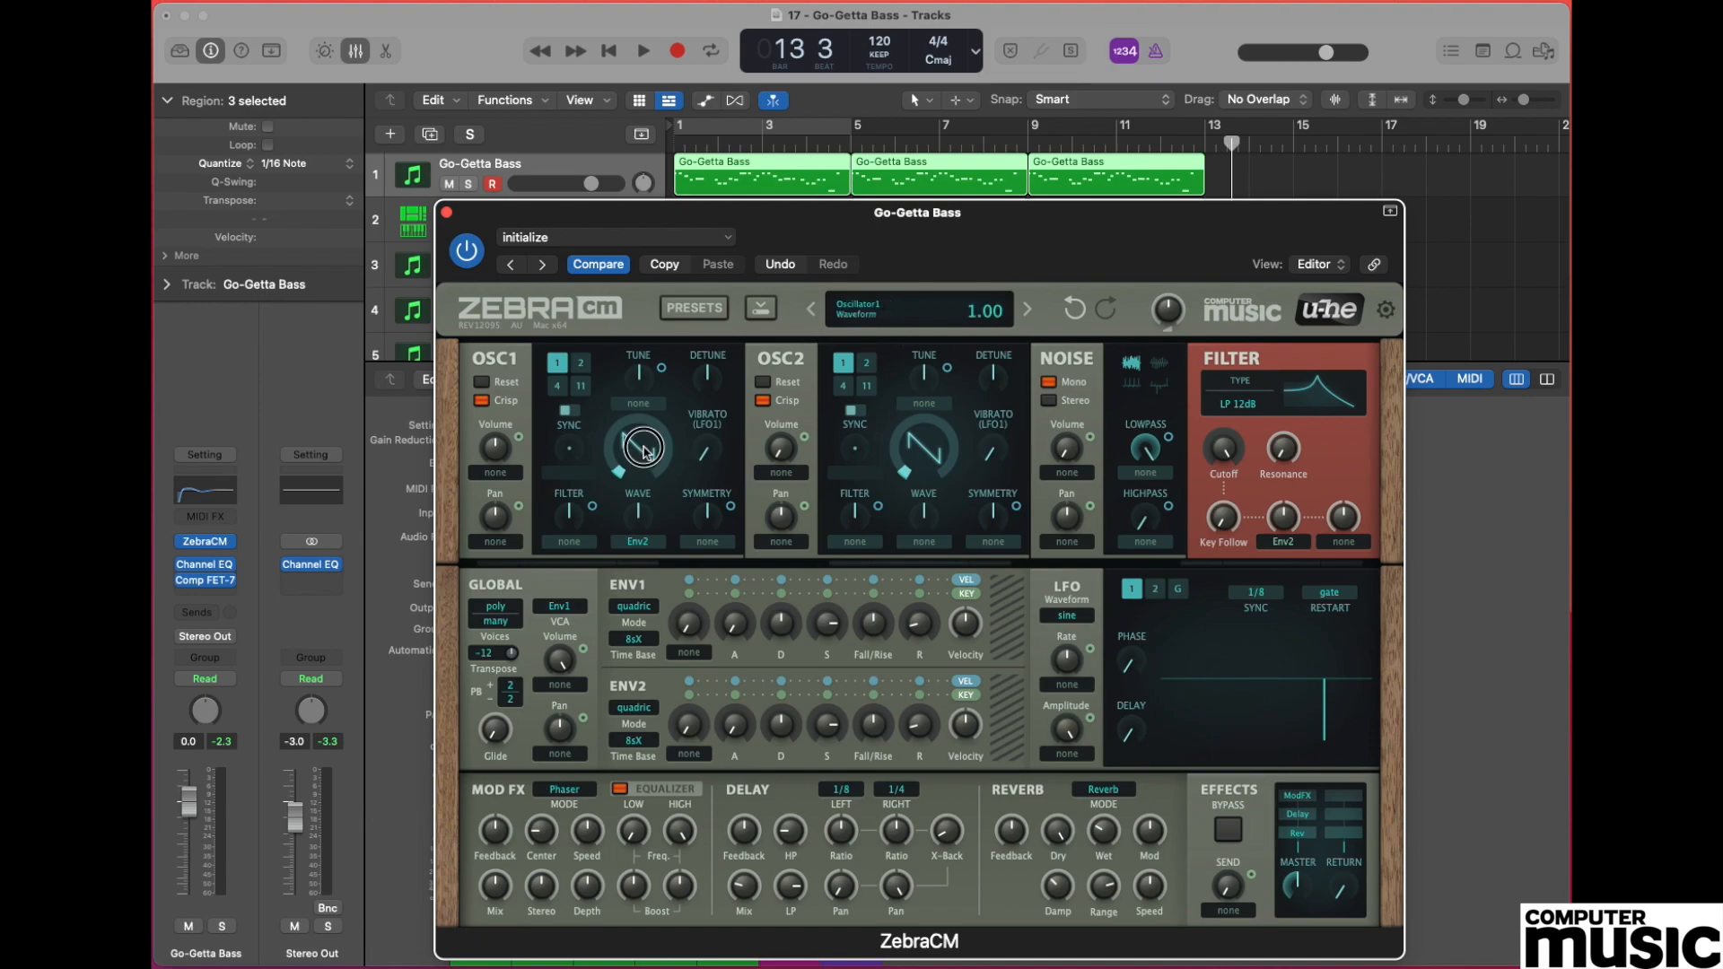
{"action": "left_click_drag", "start_coordinate": [642, 450], "coordinate": [648, 427]}
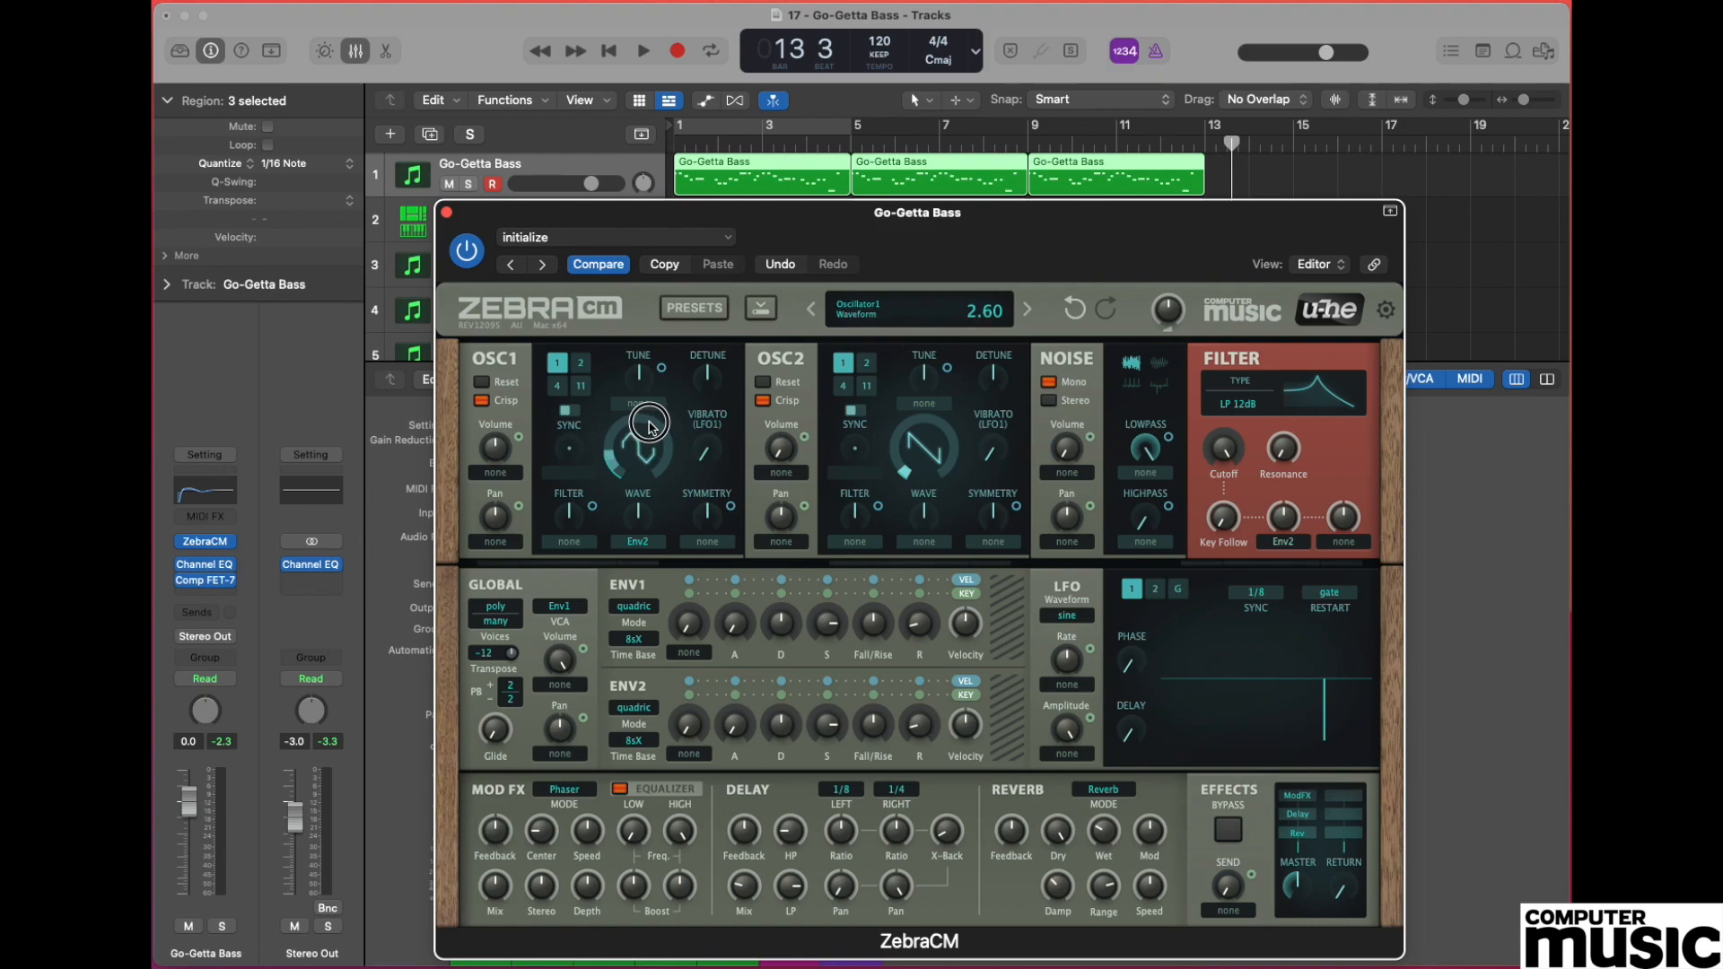
{"action": "left_click_drag", "start_coordinate": [649, 426], "coordinate": [649, 427]}
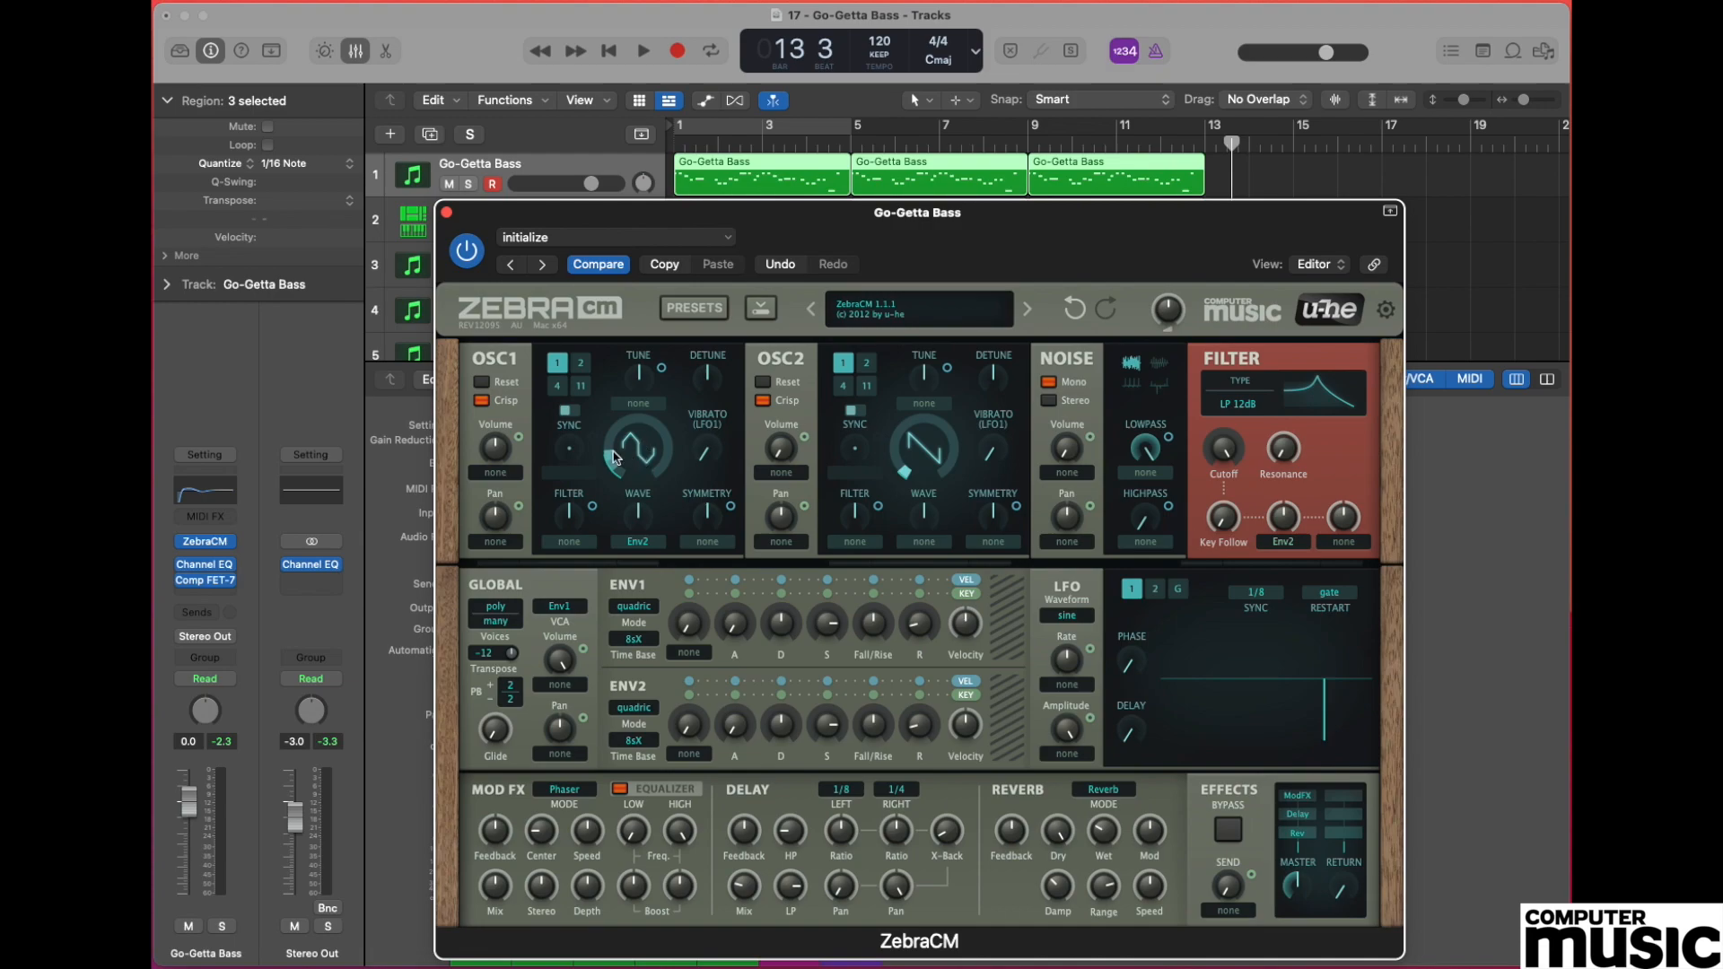
{"action": "mouse_move", "coordinate": [497, 452]}
{"action": "left_click_drag", "start_coordinate": [496, 451], "coordinate": [500, 410]}
- Use Env2 as the OSC1 wave modulation source and give it a negative modulation depth
{"action": "left_click", "coordinate": [657, 543]}
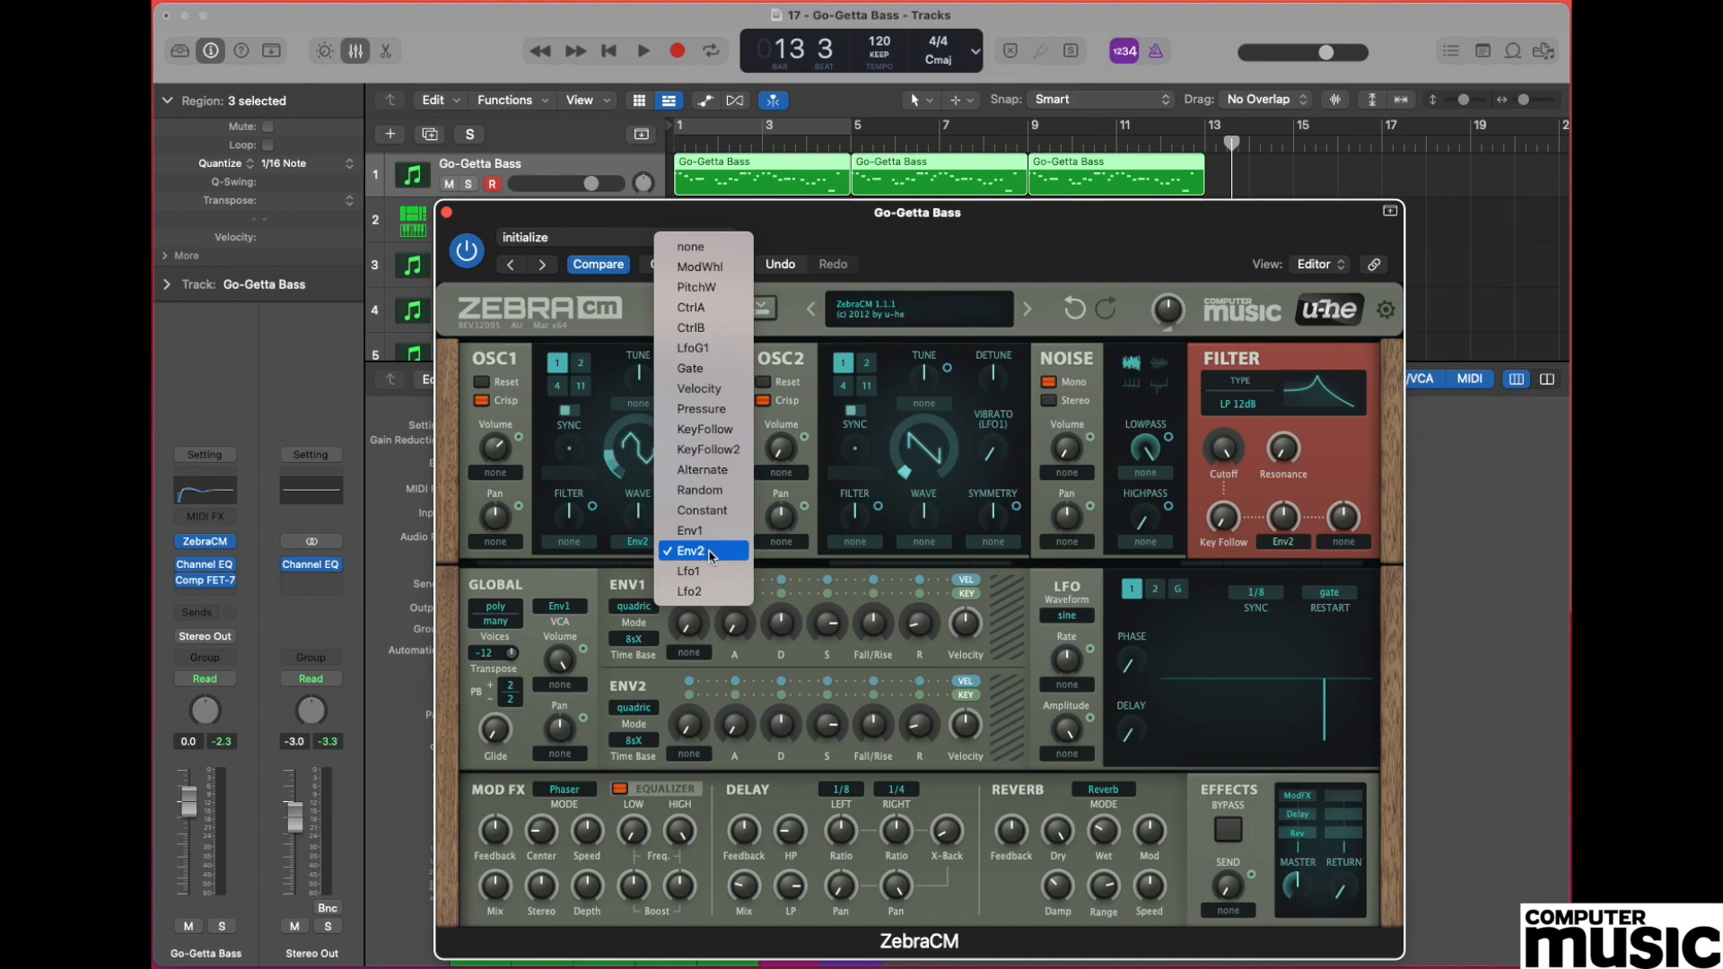
{"action": "left_click", "coordinate": [709, 552]}
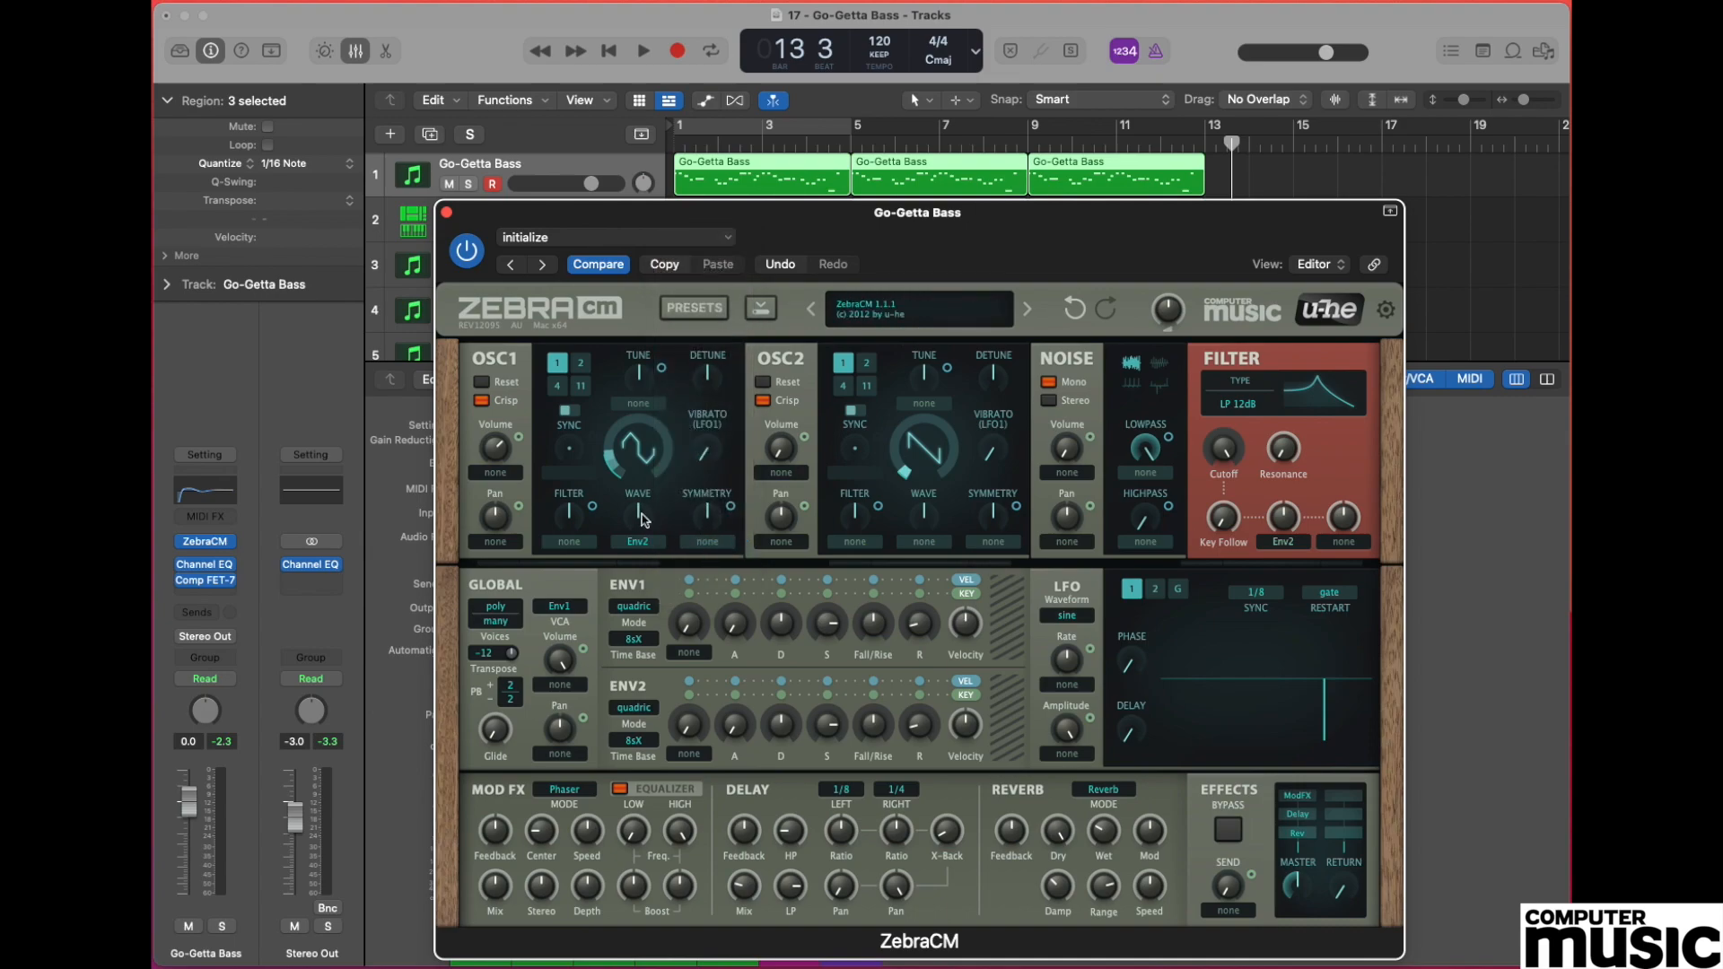
{"action": "left_click_drag", "start_coordinate": [642, 520], "coordinate": [642, 564]}
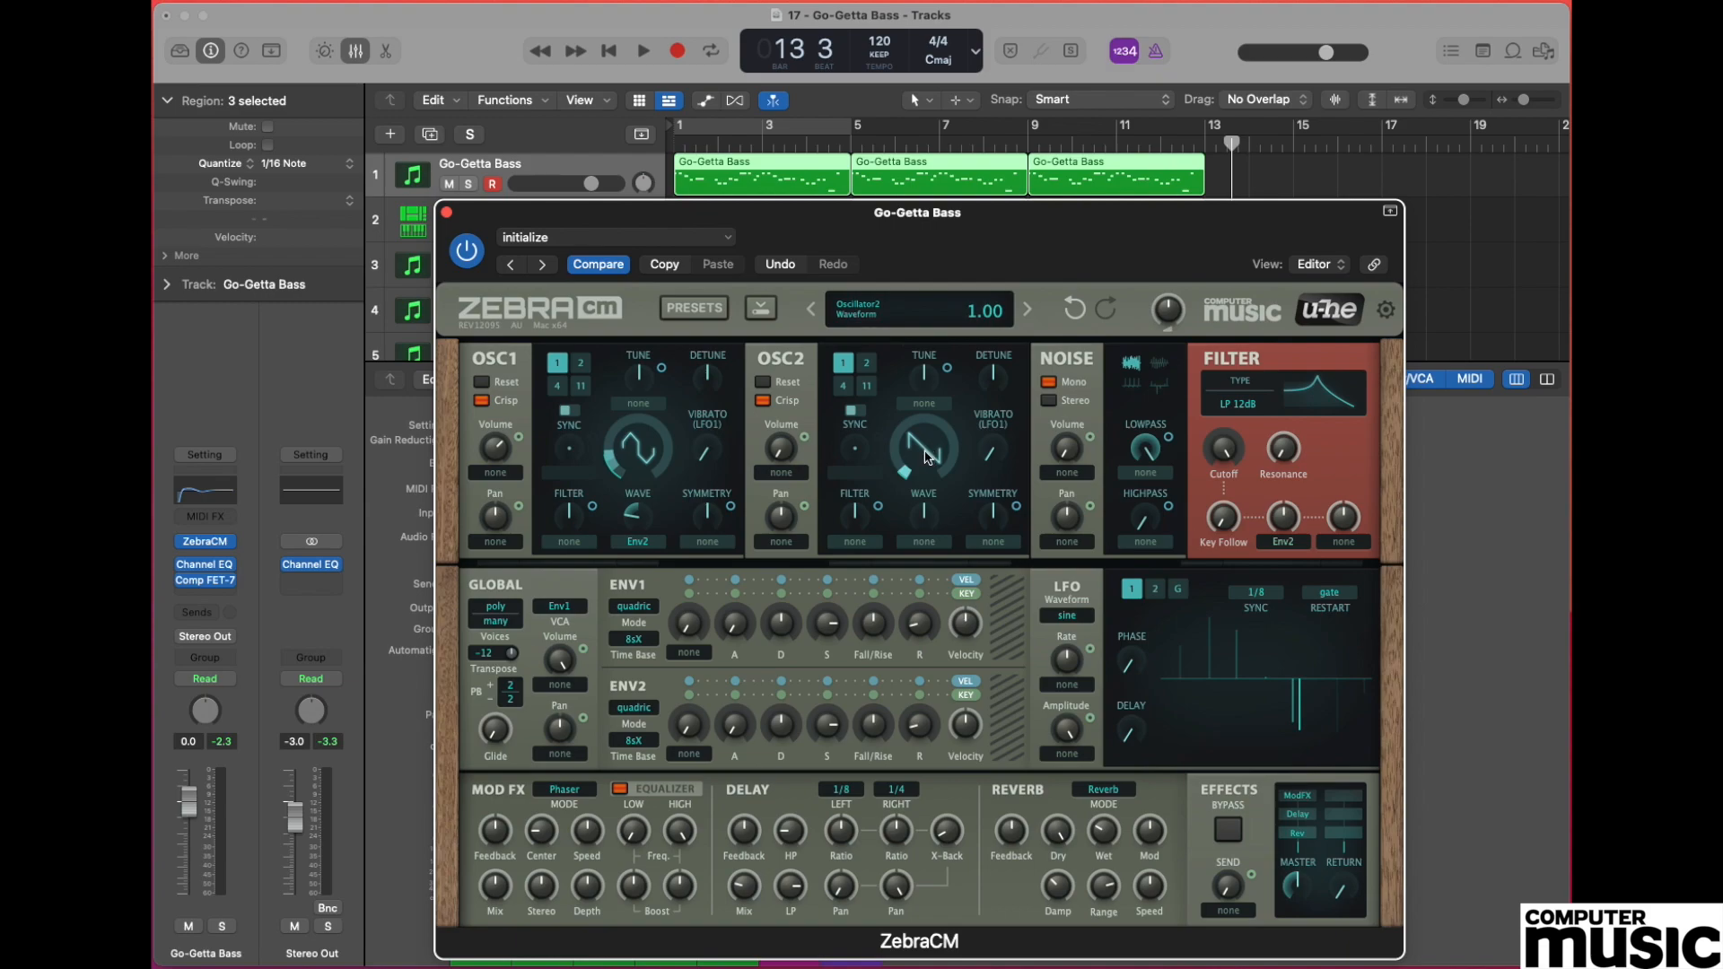
- Set the OSC2 waveform to the same rounded, sine-like shape as OSC1 and adjust its volume
{"action": "left_click_drag", "start_coordinate": [930, 457], "coordinate": [932, 434]}
{"action": "left_click_drag", "start_coordinate": [802, 457], "coordinate": [805, 367]}
- Tune OSC2 to -12.00 and adjust its detune slightly
{"action": "mouse_move", "coordinate": [926, 377]}
{"action": "left_click_drag", "start_coordinate": [929, 380], "coordinate": [930, 406]}
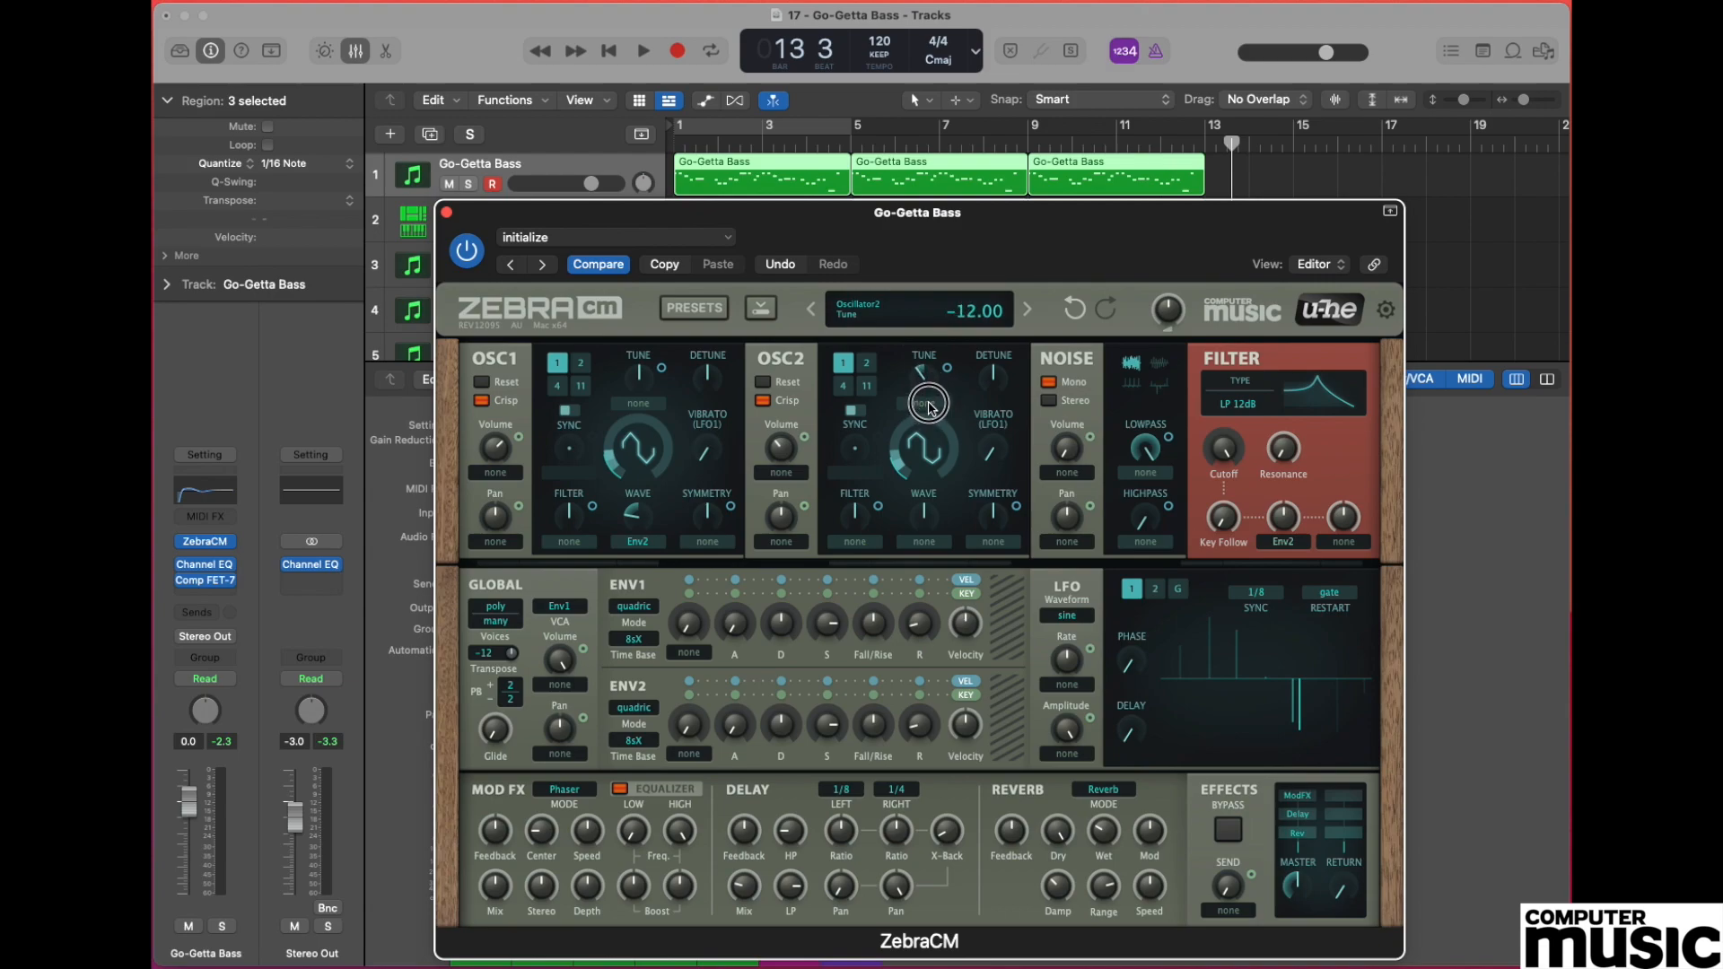
{"action": "left_click_drag", "start_coordinate": [929, 406], "coordinate": [929, 406]}
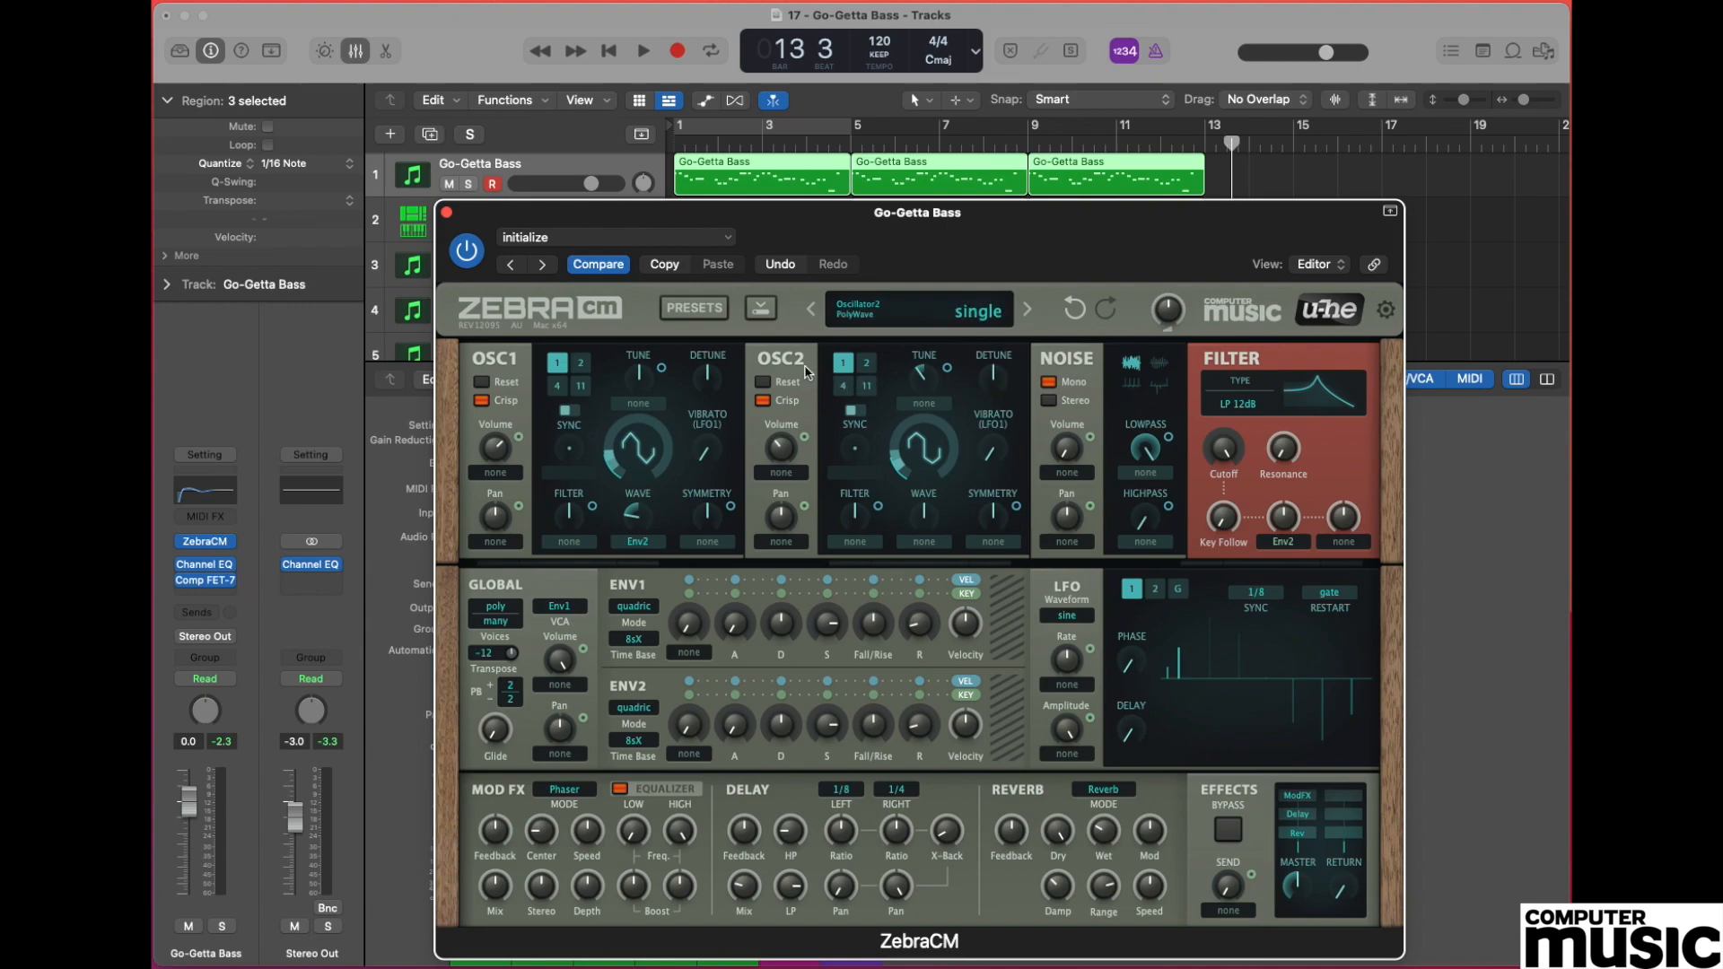
{"action": "left_click_drag", "start_coordinate": [1001, 375], "coordinate": [1002, 383]}
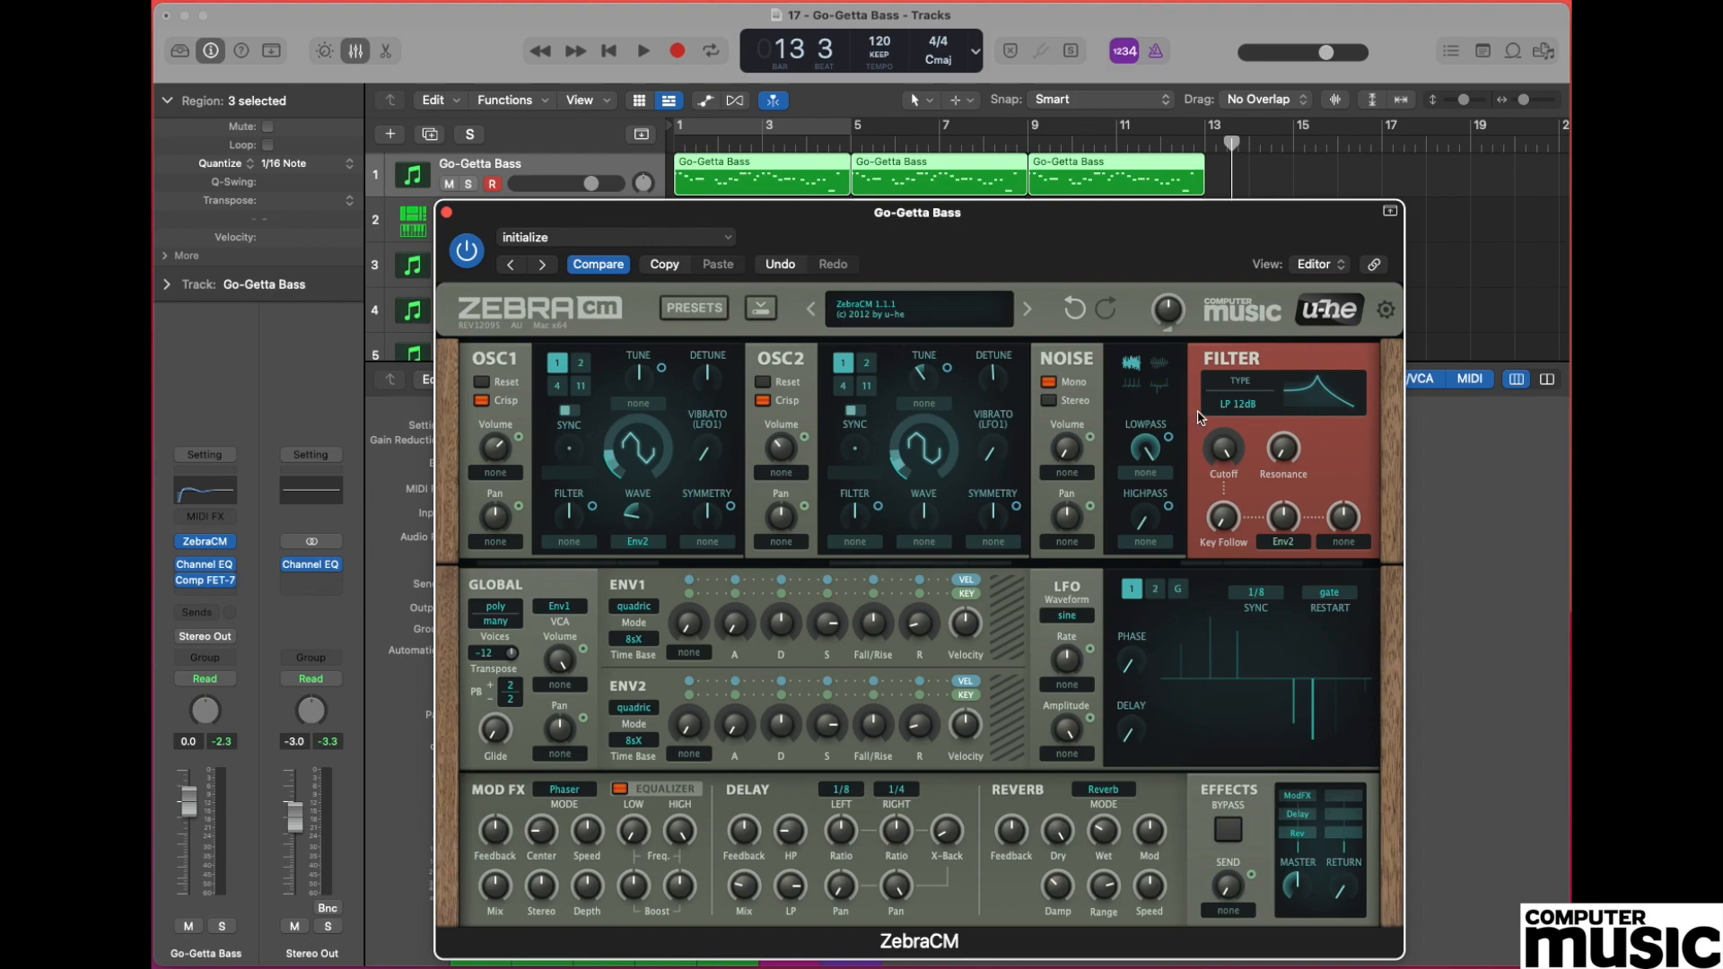
- Use the LP 12dB filter type and lower the filter cutoff to 62.00
{"action": "left_click", "coordinate": [1250, 410]}
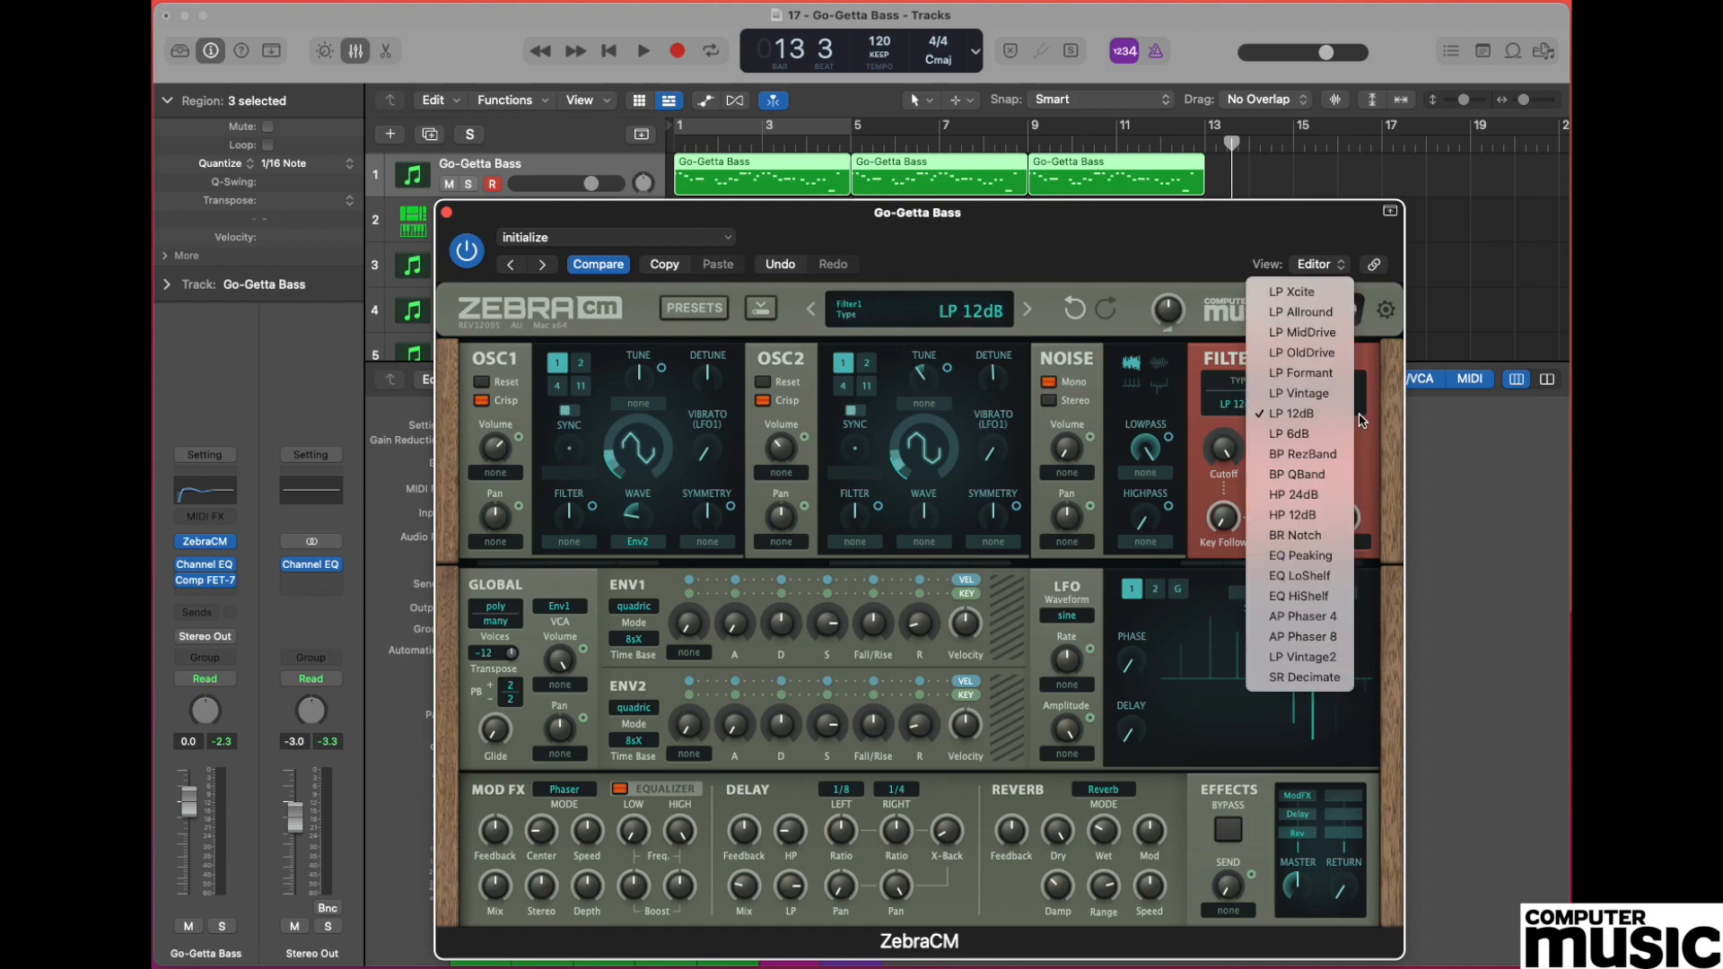
{"action": "left_click", "coordinate": [1314, 415]}
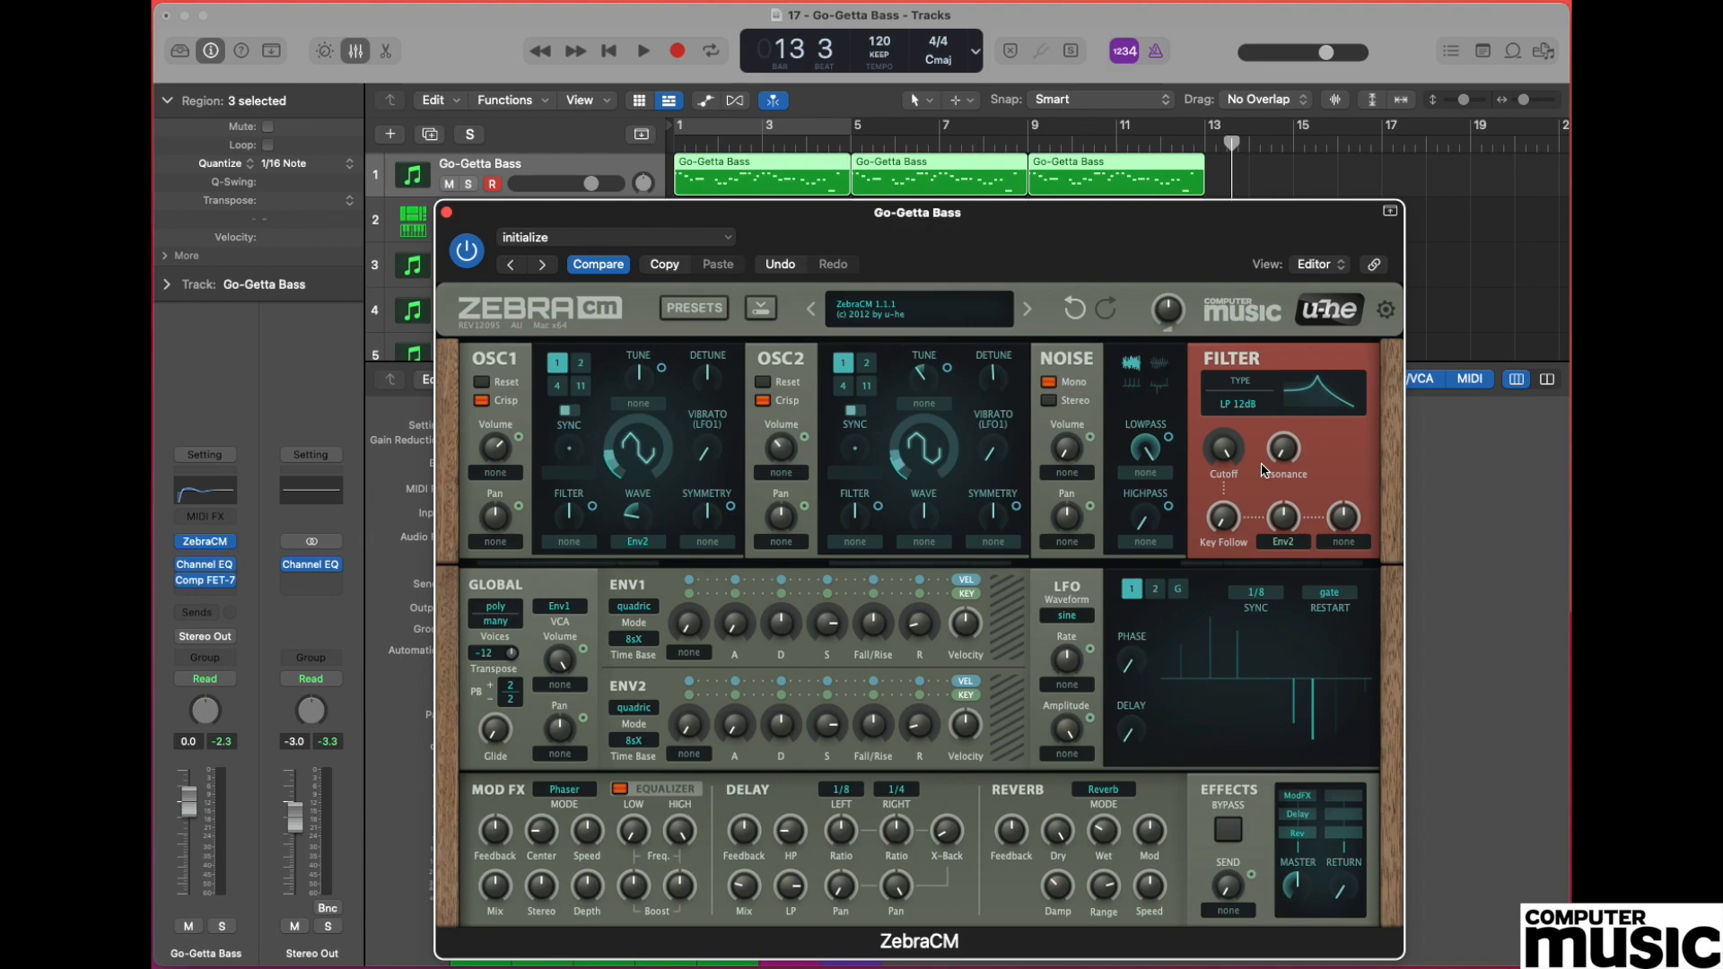
{"action": "left_click_drag", "start_coordinate": [1219, 464], "coordinate": [1223, 594]}
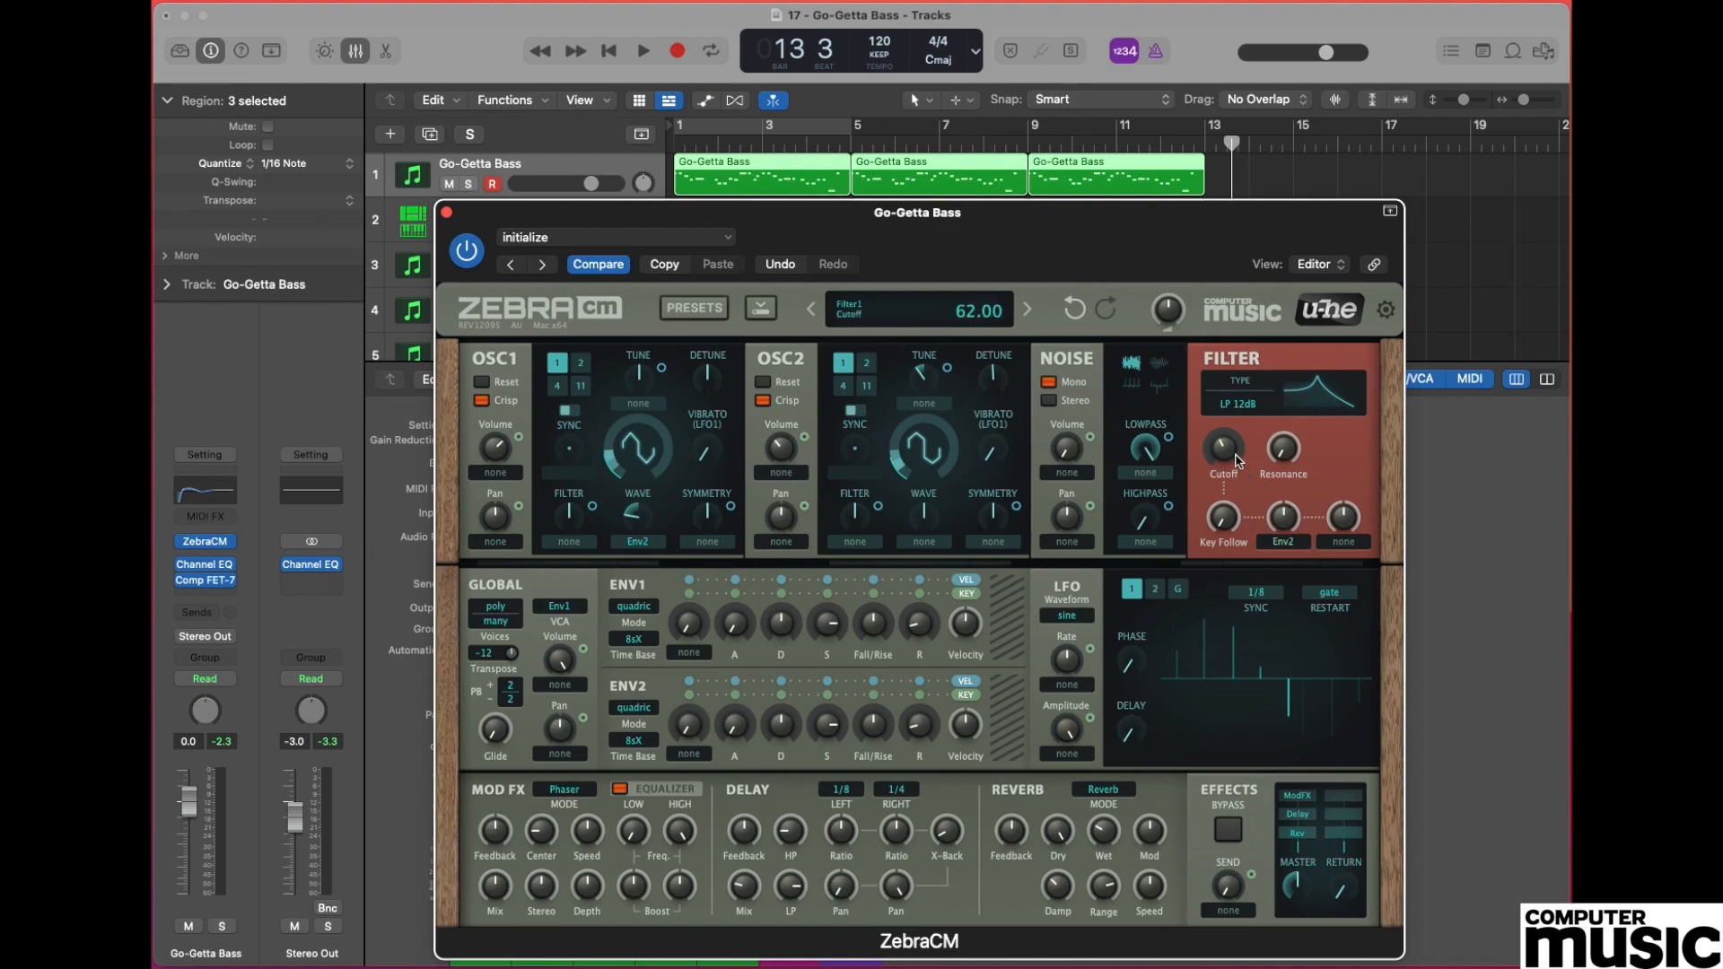
- Use Env2 as the filter cutoff modulation source and raise its modulation depth
{"action": "left_click", "coordinate": [1281, 542]}
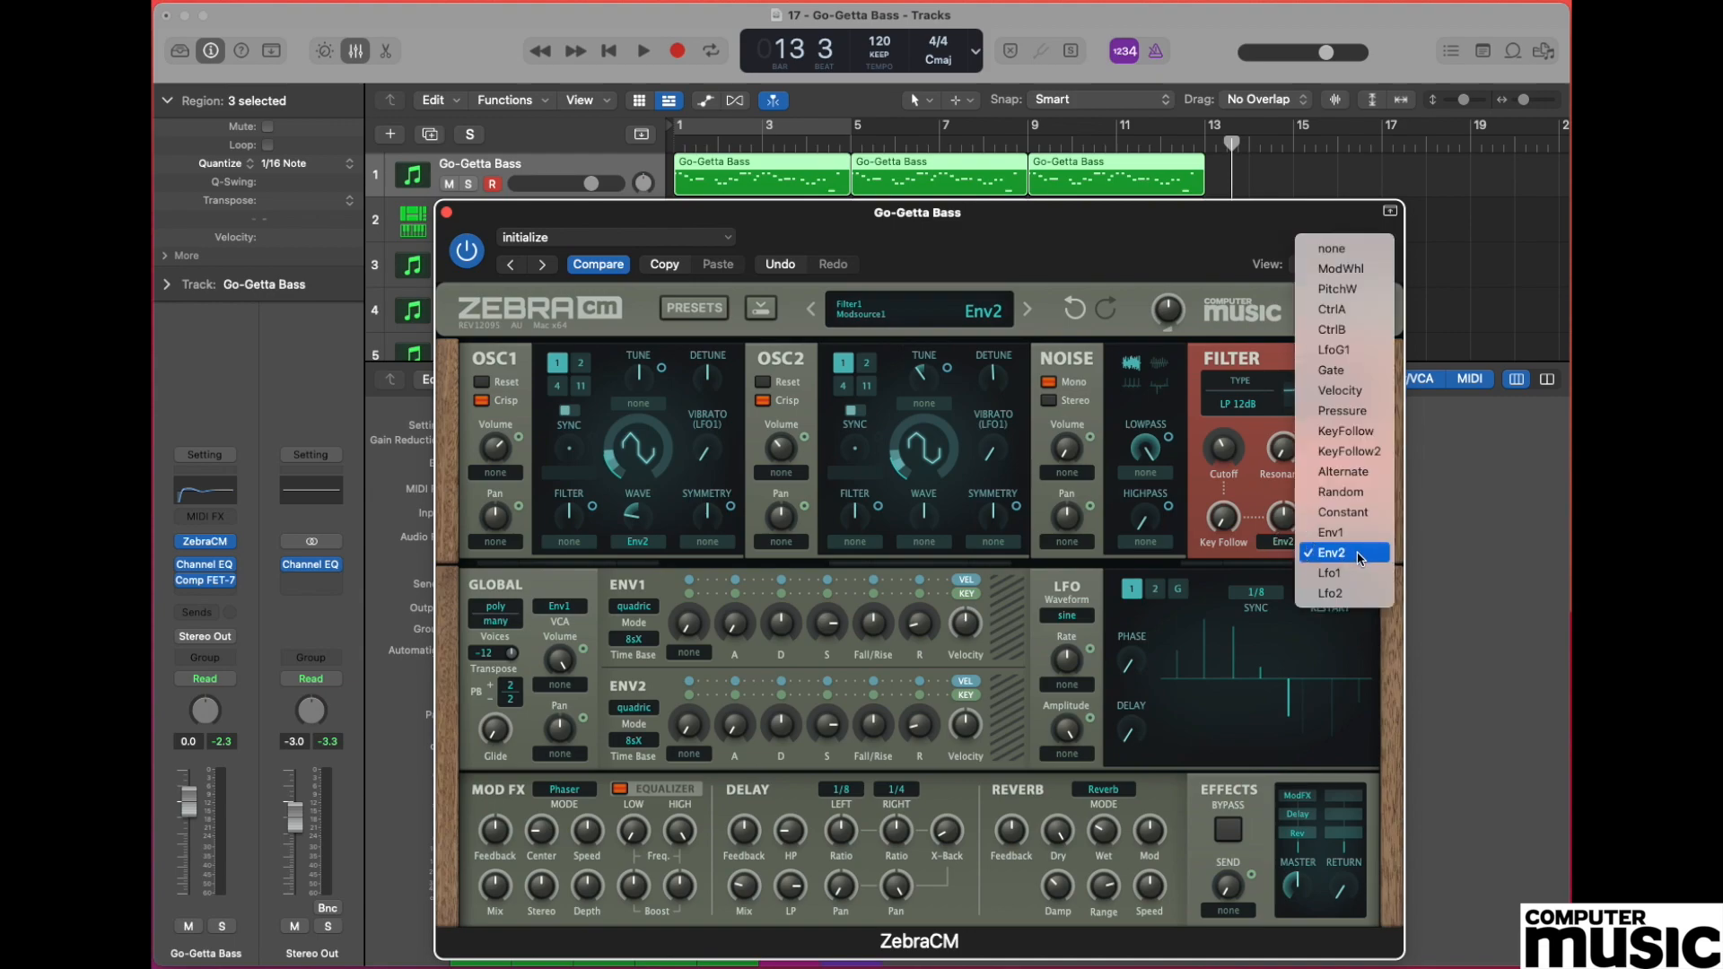
{"action": "left_click", "coordinate": [1344, 554]}
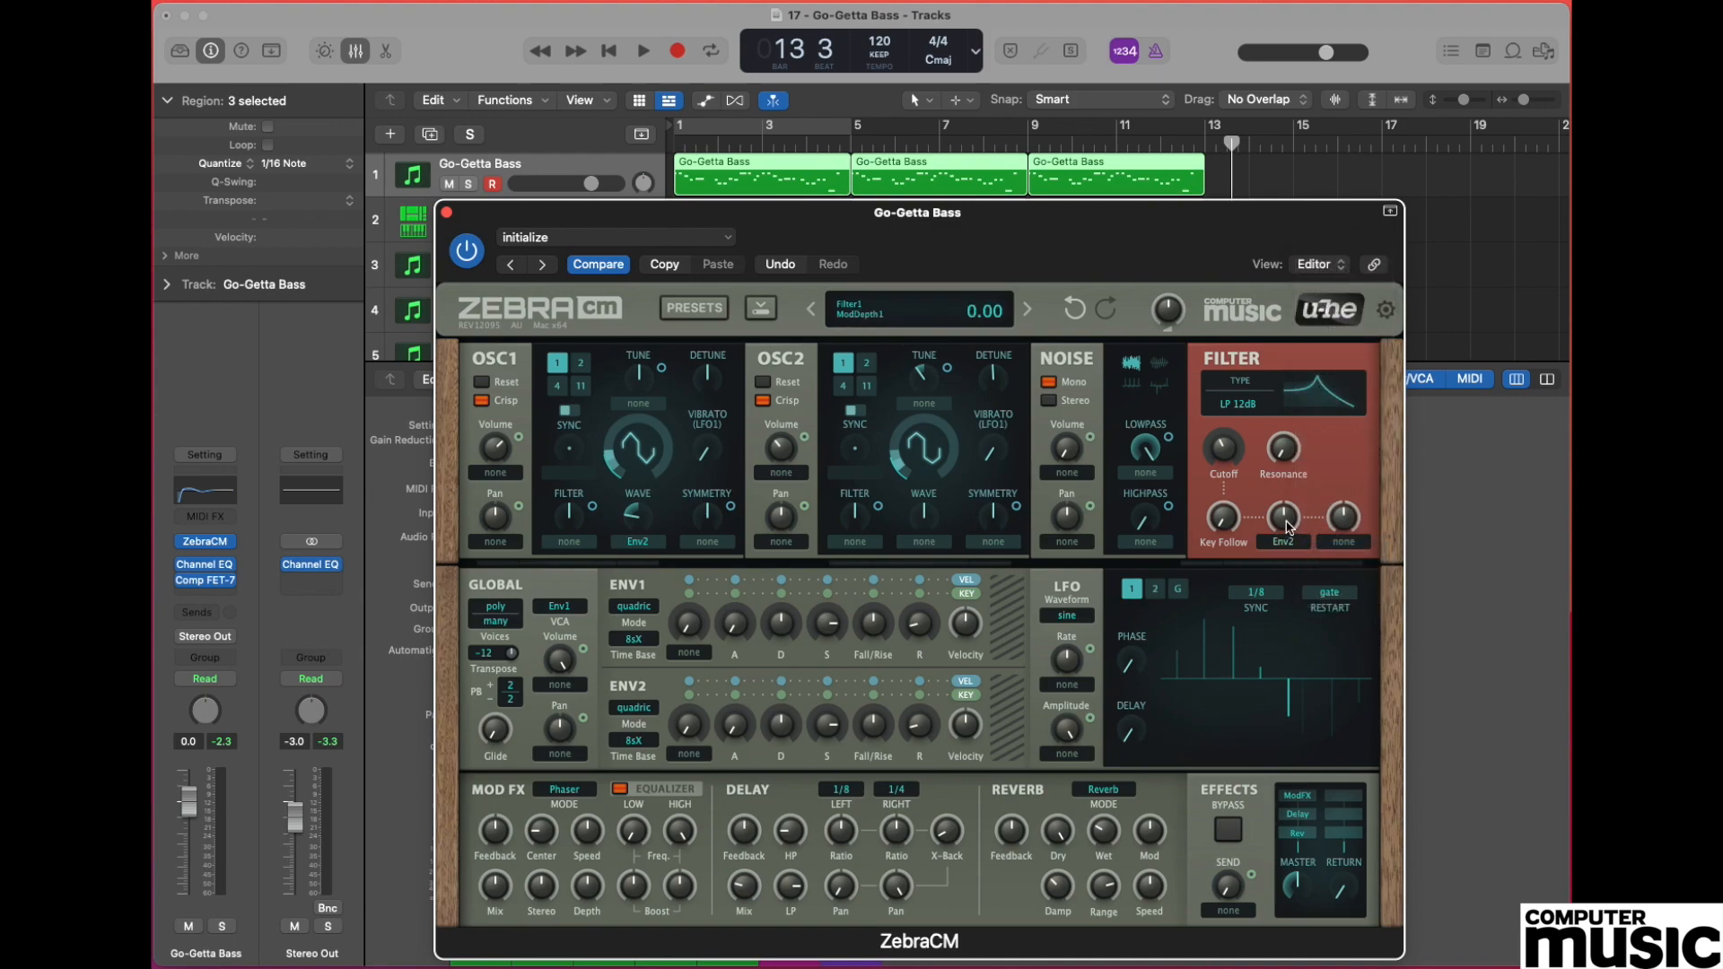
{"action": "mouse_move", "coordinate": [1286, 523]}
{"action": "left_mouse_down"}
{"action": "mouse_move", "coordinate": [1288, 462]}
{"action": "mouse_move", "coordinate": [1286, 525]}
{"action": "left_mouse_up"}
- Keep the ENV1 decay at 50.00 and raise its release slightly
{"action": "left_click", "coordinate": [781, 627]}
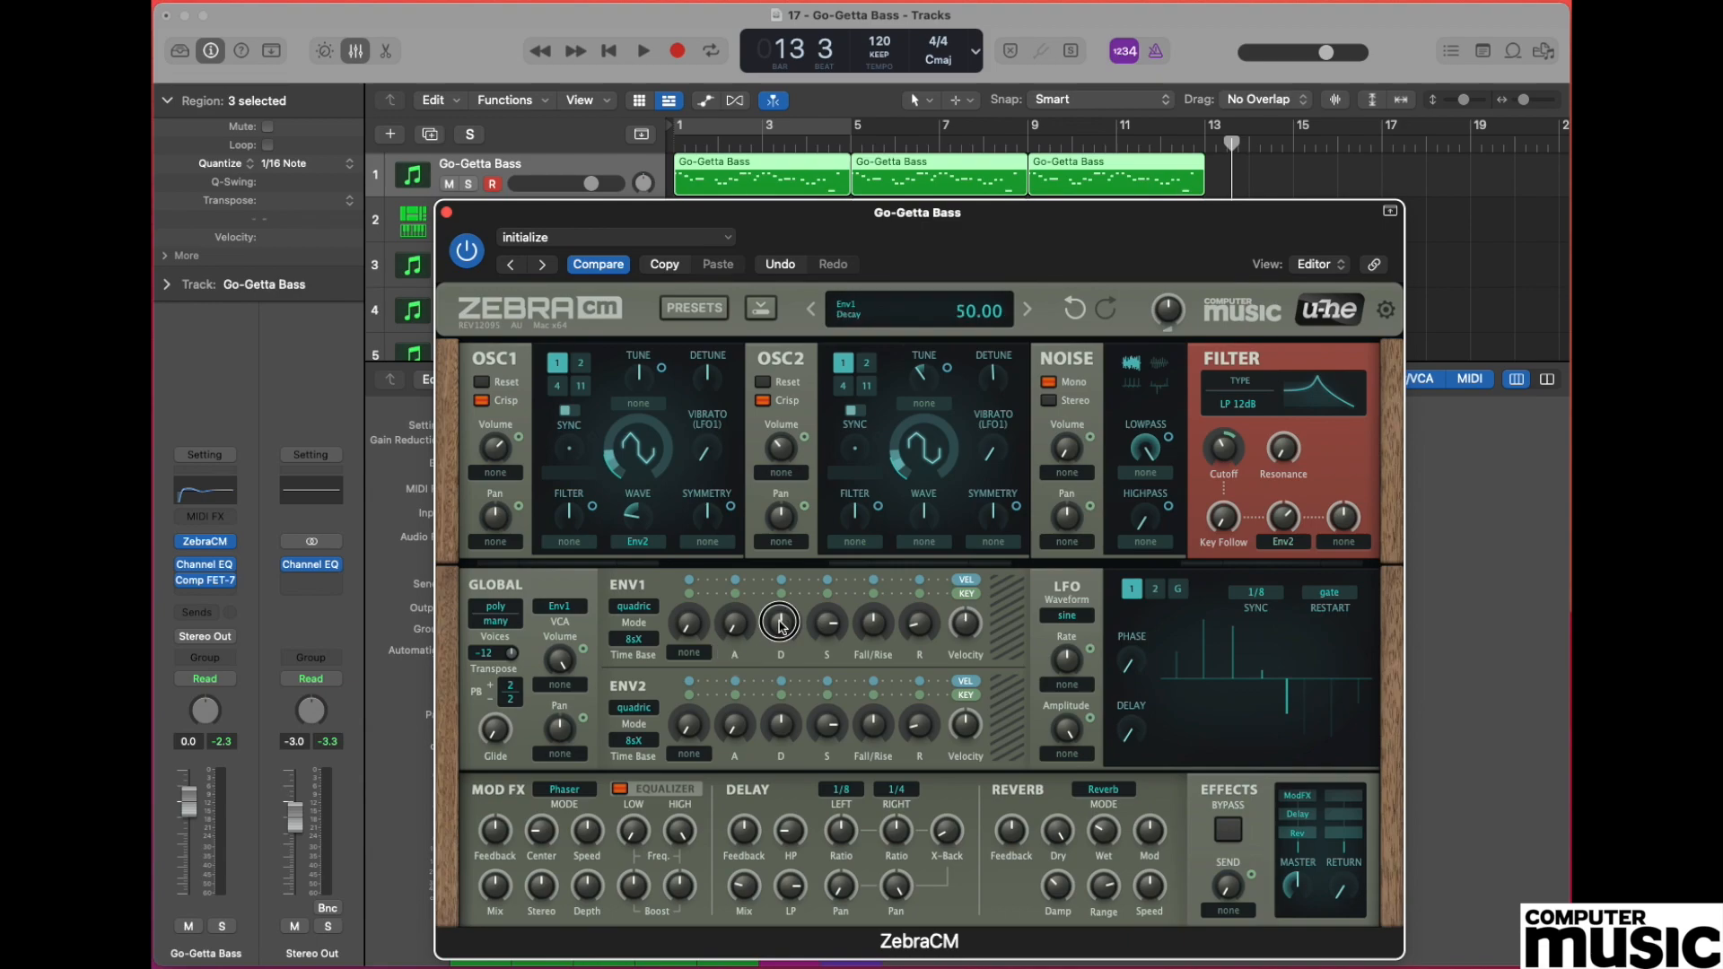
{"action": "left_click", "coordinate": [833, 628]}
{"action": "left_click", "coordinate": [925, 632]}
{"action": "left_click_drag", "start_coordinate": [925, 632], "coordinate": [932, 620]}
- Shorten the ENV2 envelope by lowering its decay and turning sustain to minimum, and adjust its release
{"action": "left_click_drag", "start_coordinate": [787, 735], "coordinate": [783, 763]}
{"action": "scroll", "coordinate": [831, 721], "scroll_direction": "down", "scroll_amount": 3}
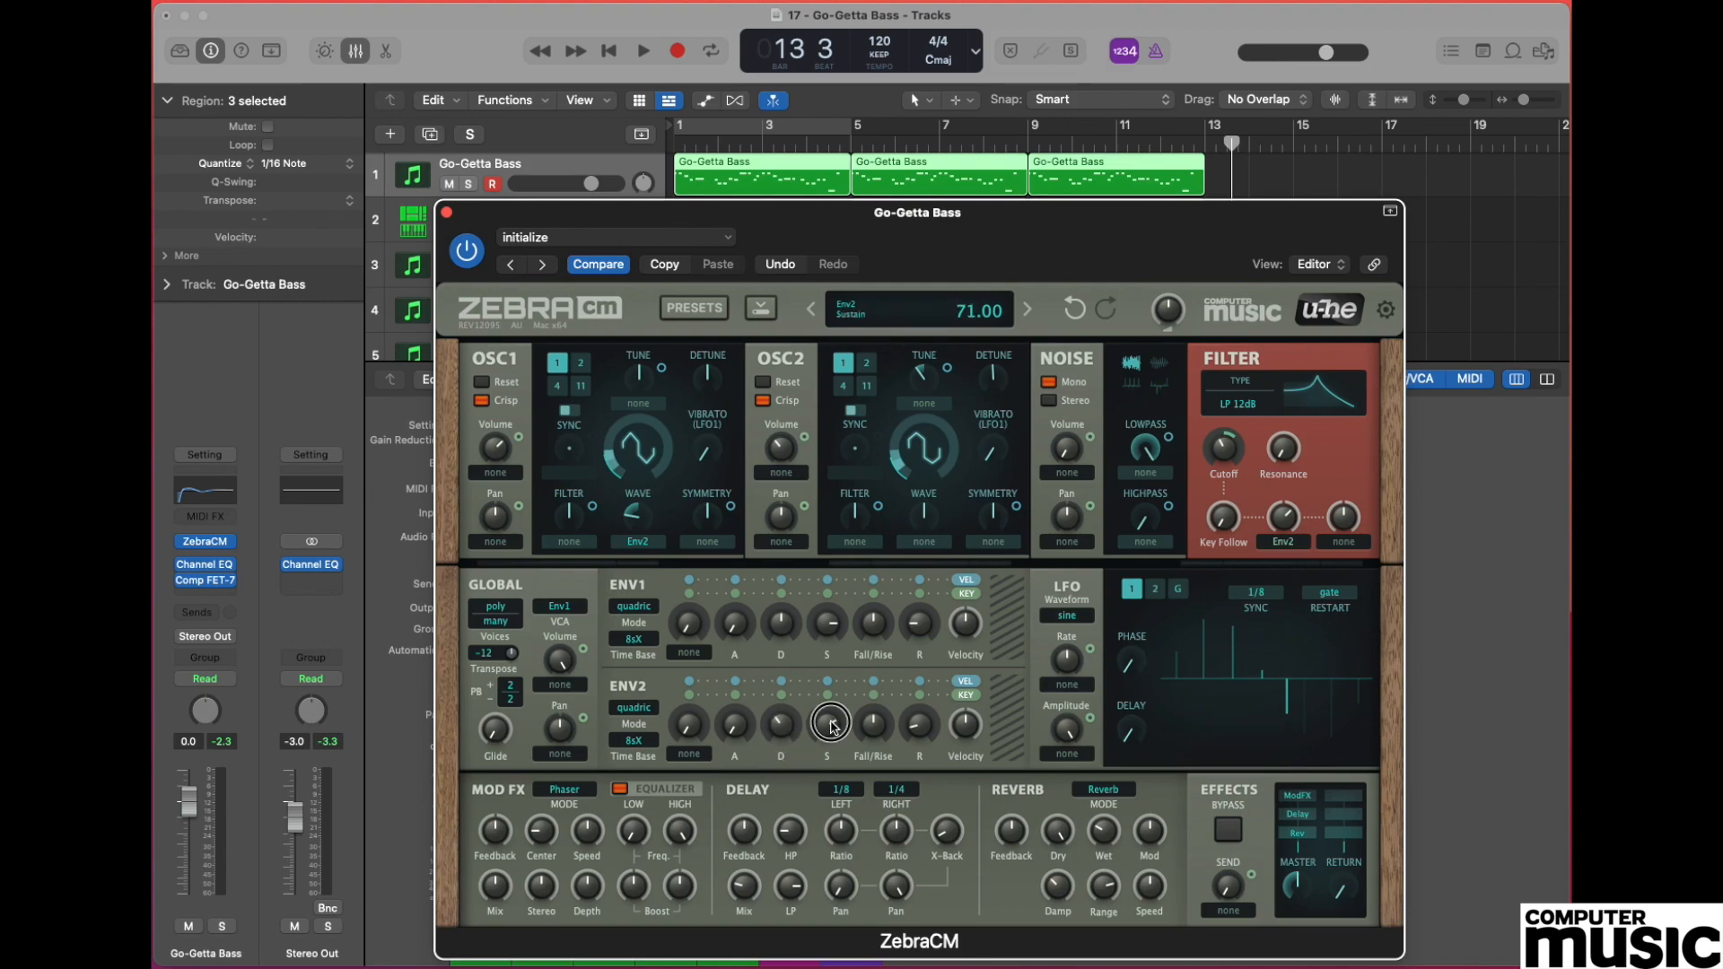
{"action": "left_click_drag", "start_coordinate": [918, 732], "coordinate": [921, 716]}
{"action": "left_click_drag", "start_coordinate": [640, 499], "coordinate": [631, 511]}
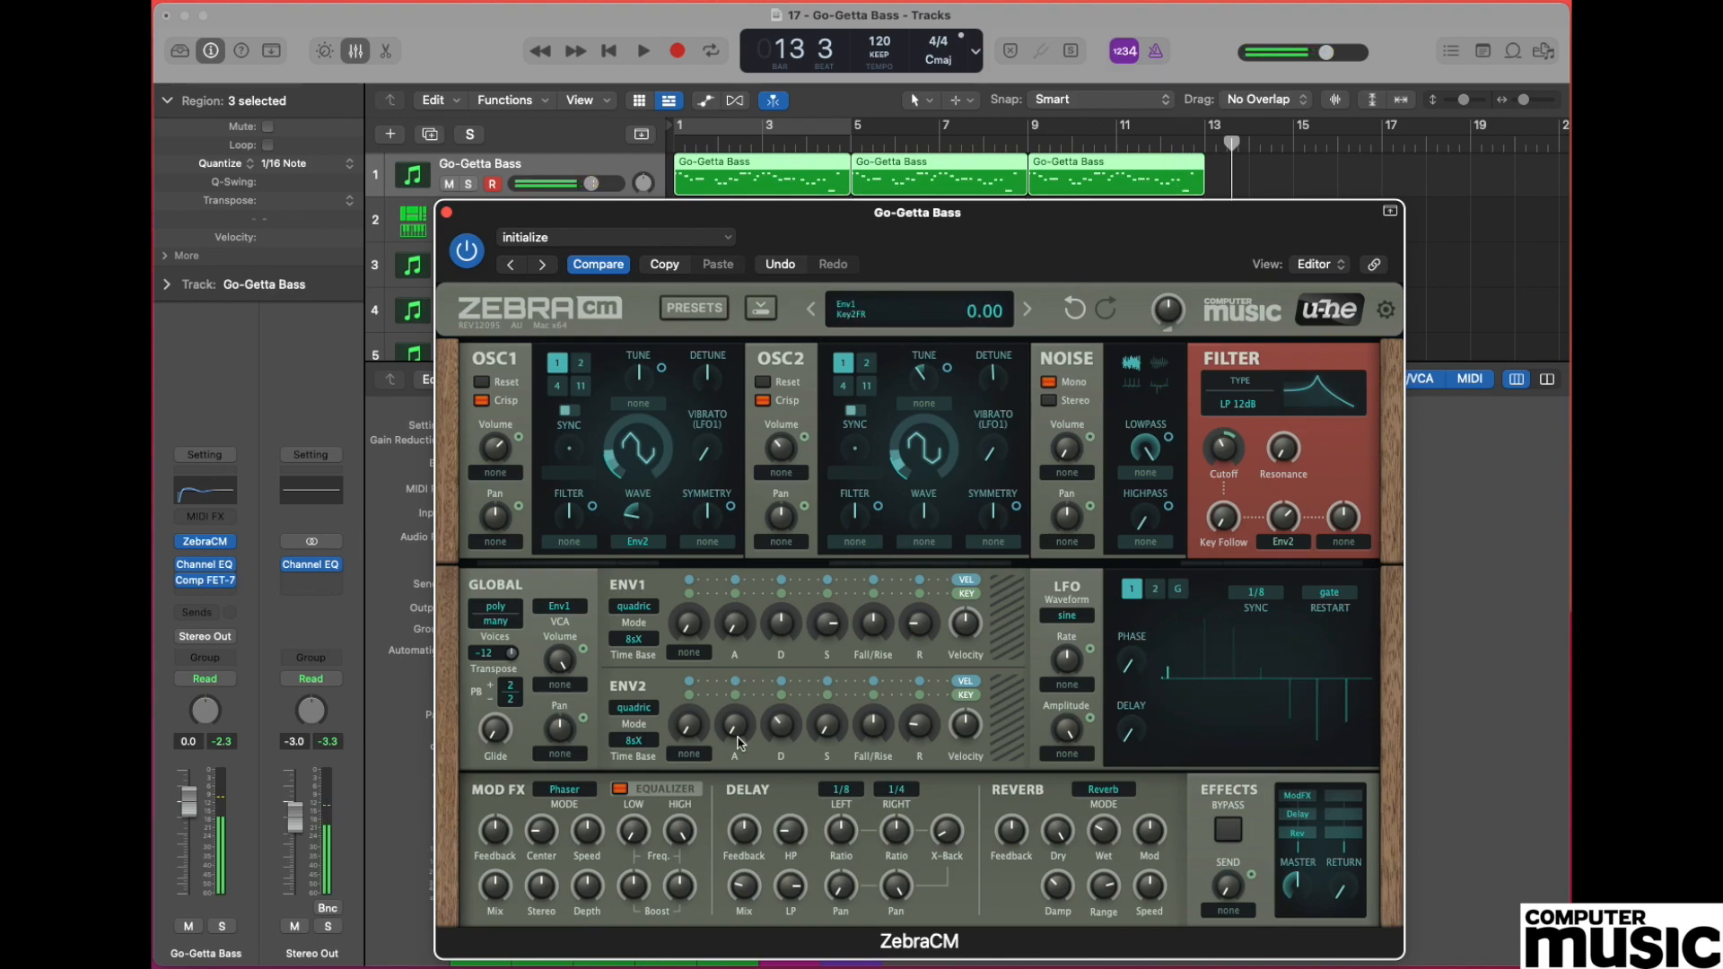
- Review the Comp FET-76 and Channel EQ settings on the Go-Getta Bass track, and close all the plug-in windows
{"action": "left_click", "coordinate": [207, 581]}
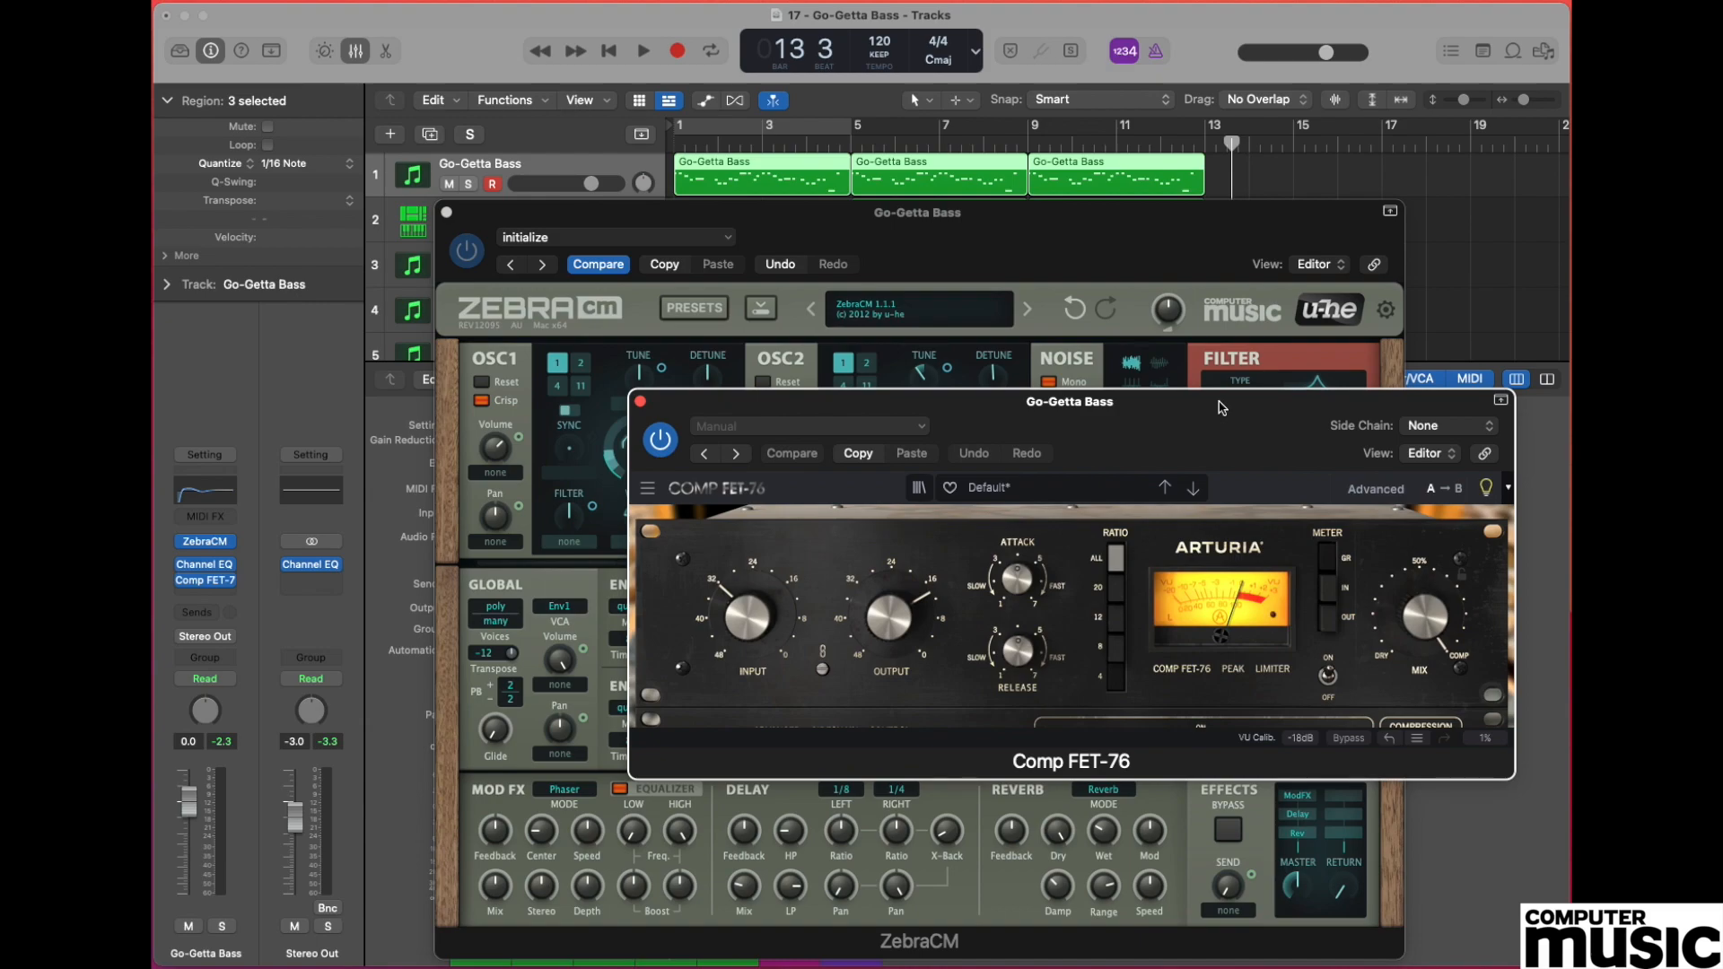
{"action": "left_click", "coordinate": [221, 561]}
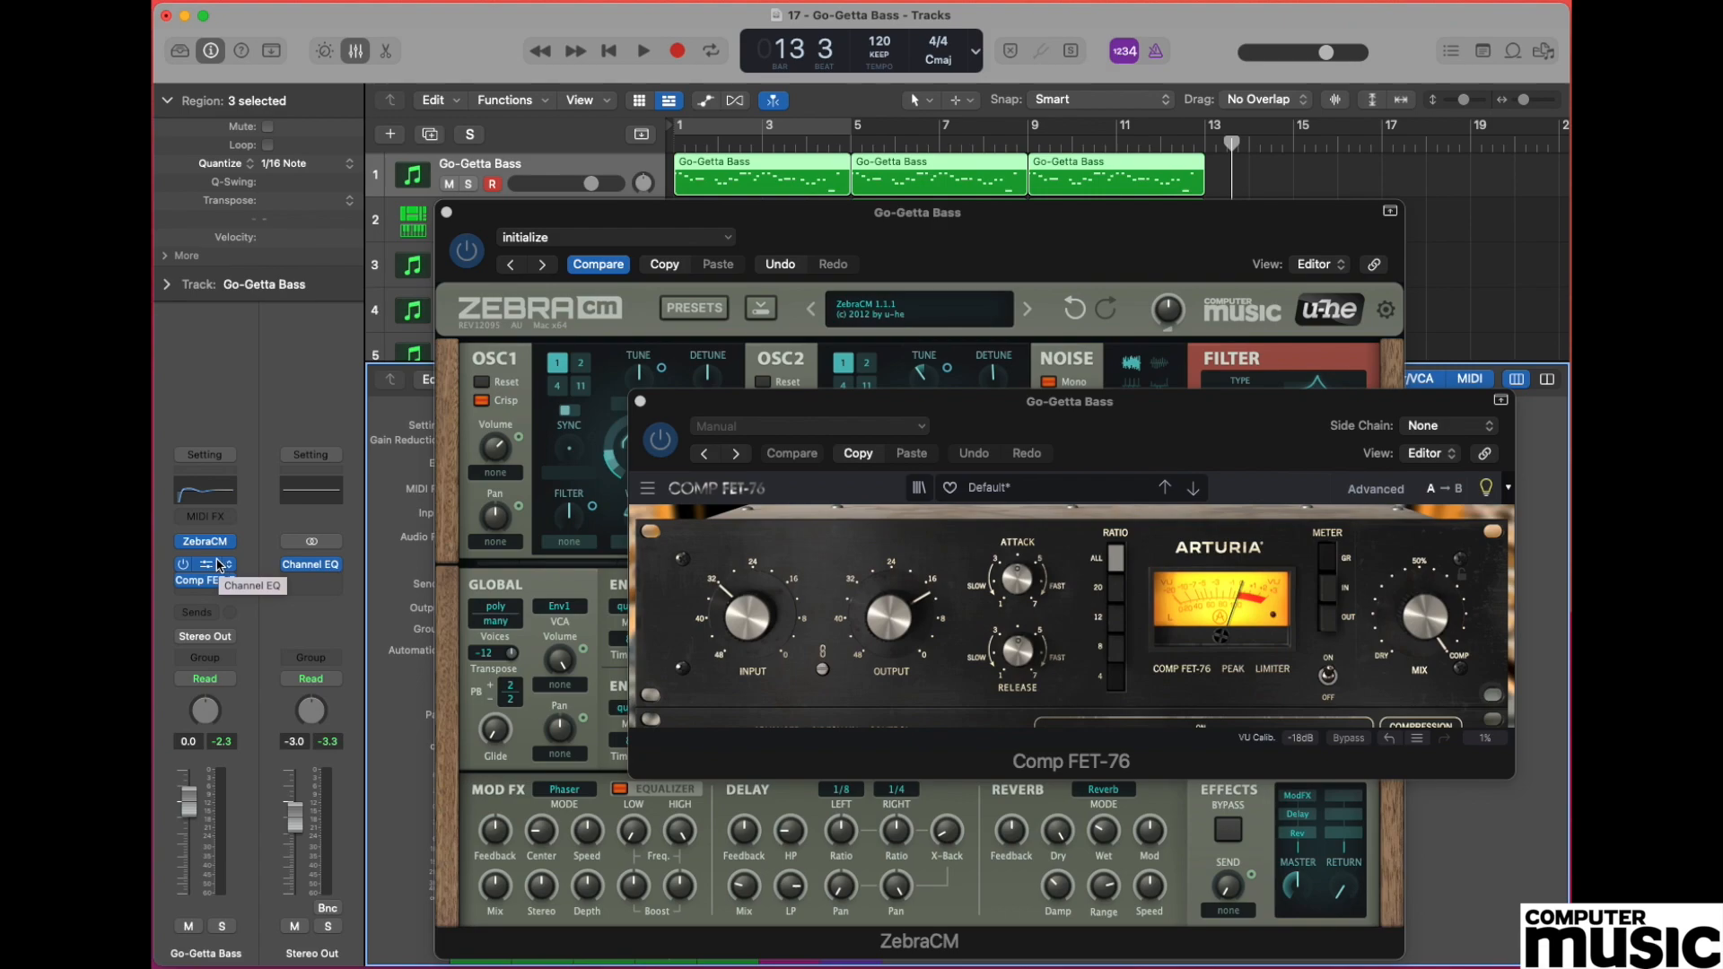
{"action": "left_click", "coordinate": [224, 495]}
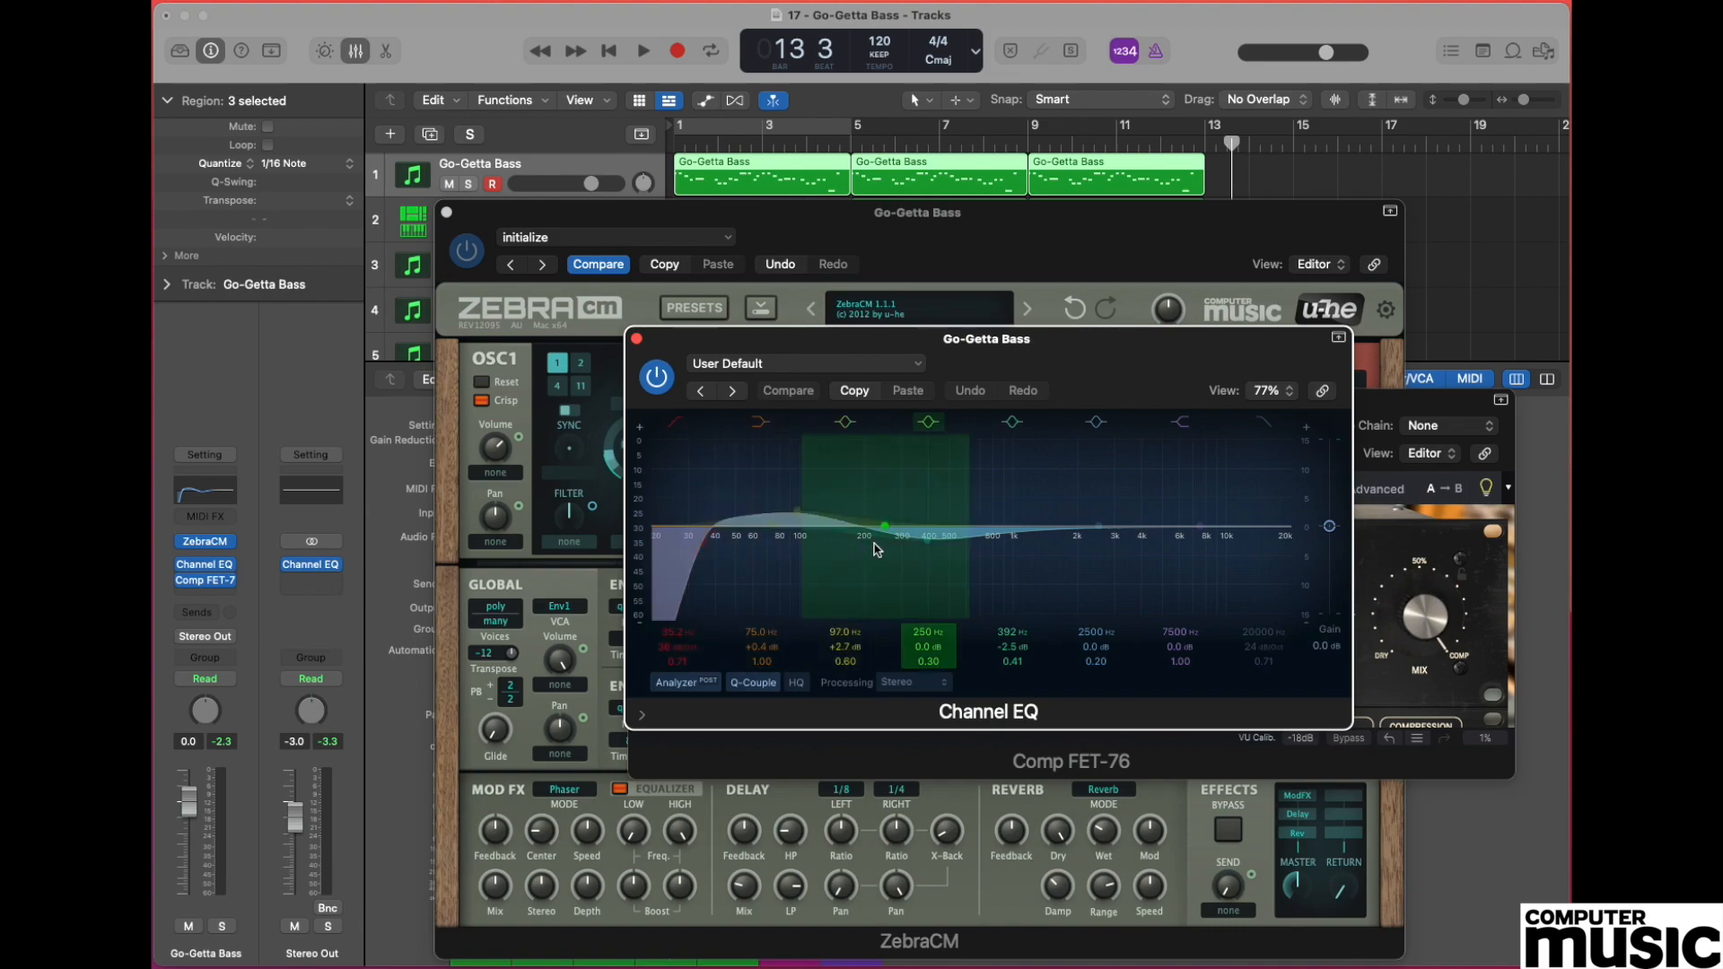
{"action": "left_click", "coordinate": [637, 340]}
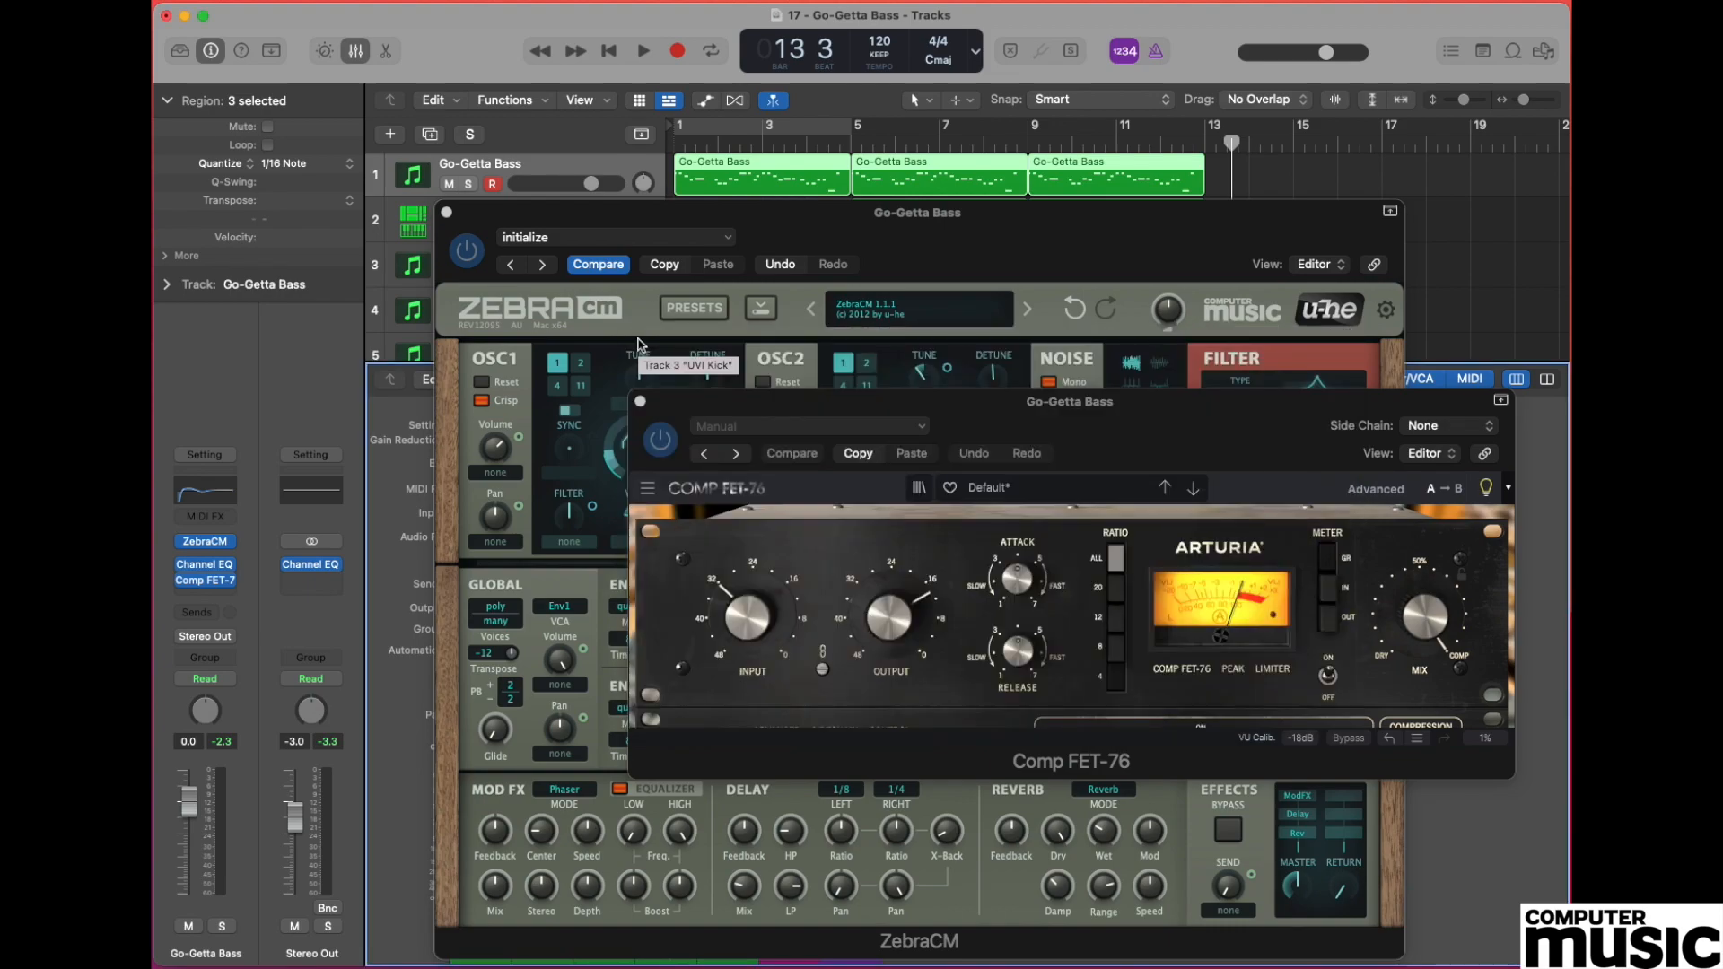
{"action": "left_click", "coordinate": [641, 403]}
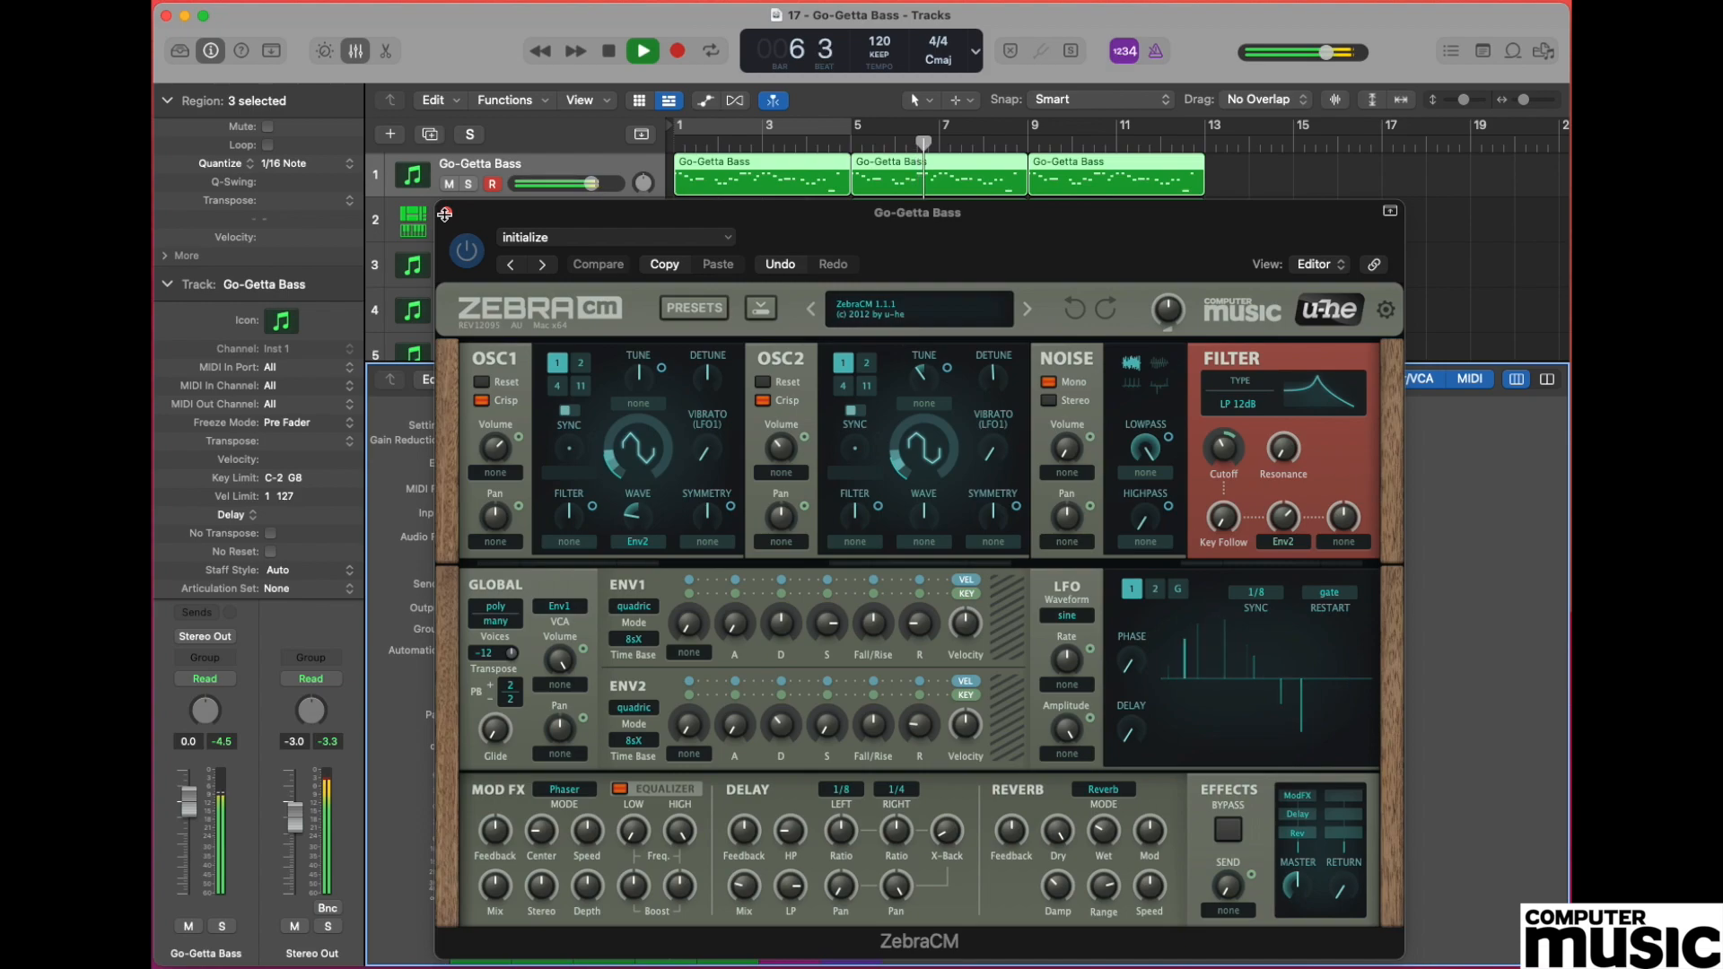
{"action": "left_click", "coordinate": [445, 215]}
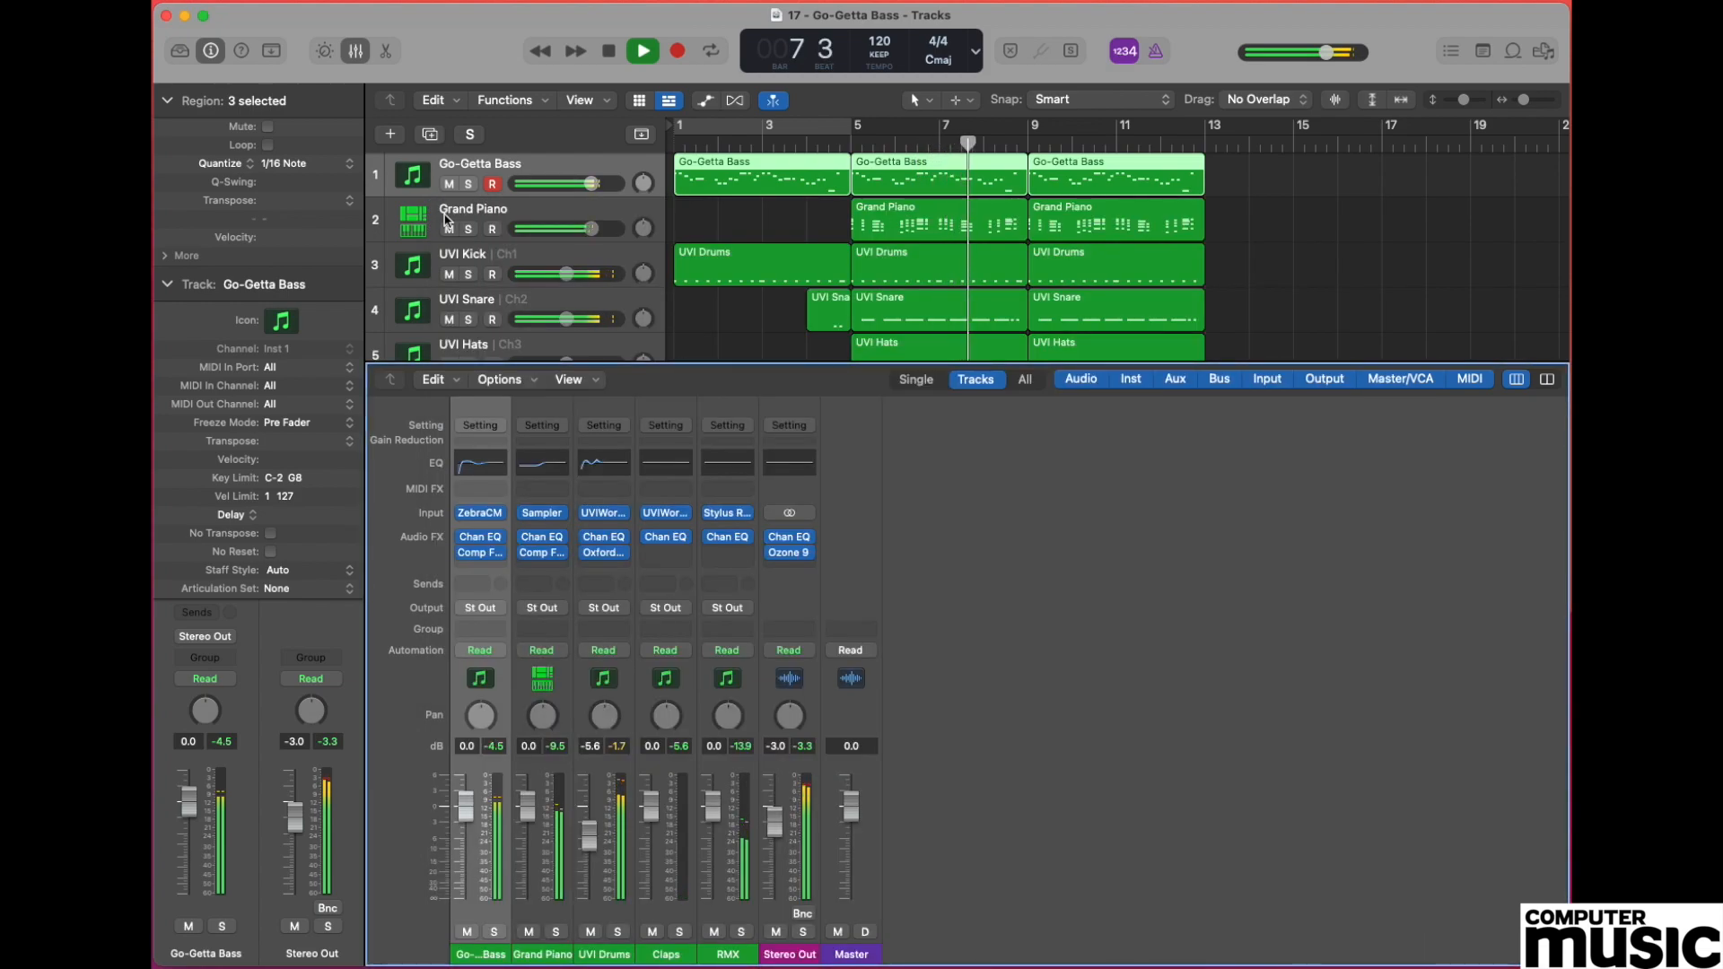